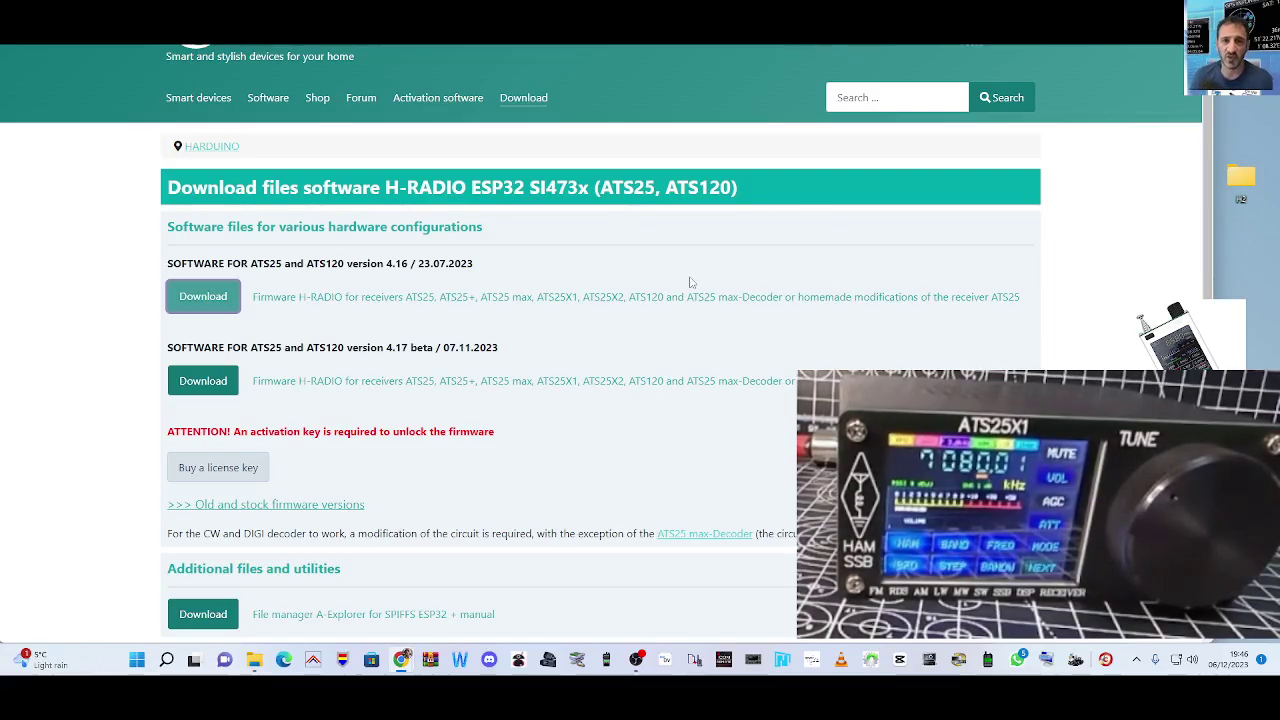
Download the H-RADIO 4.16 firmware for ATS25 and ATS120 and the A-Explorer file manager for SPIFFS ESP32.
scroll(313, 256, "down", 2)
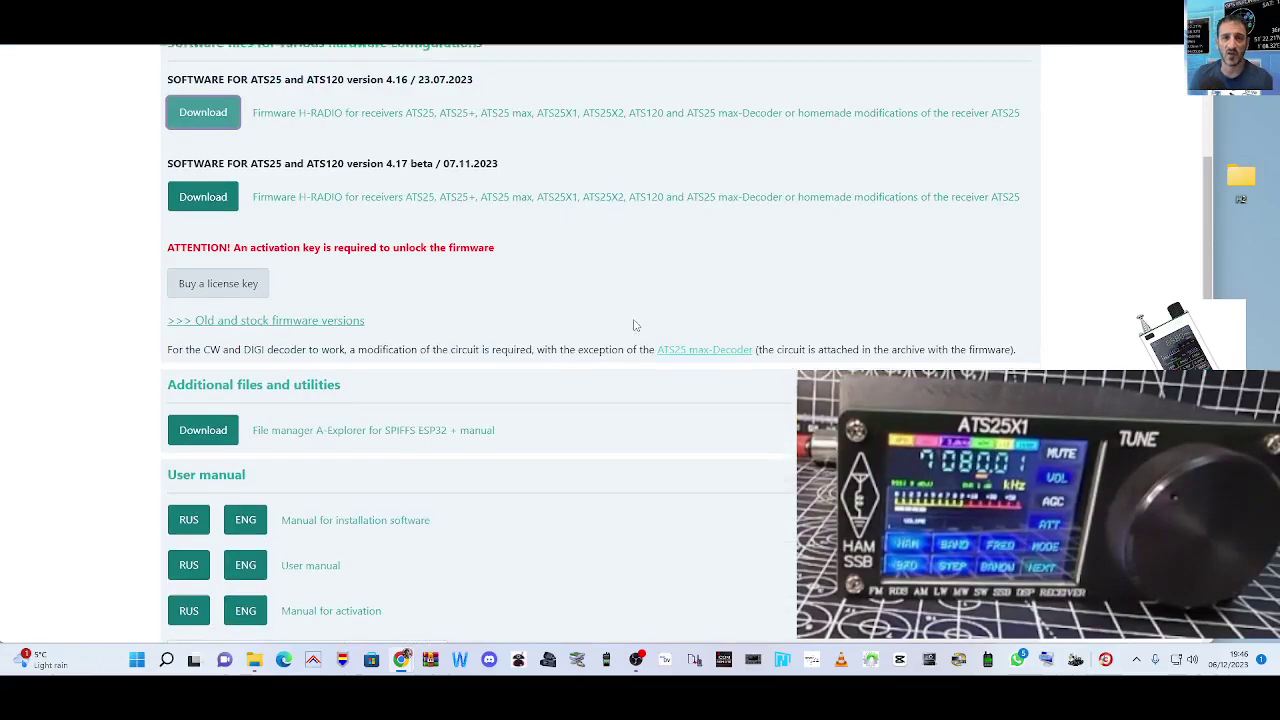
scroll(426, 224, "up", 1)
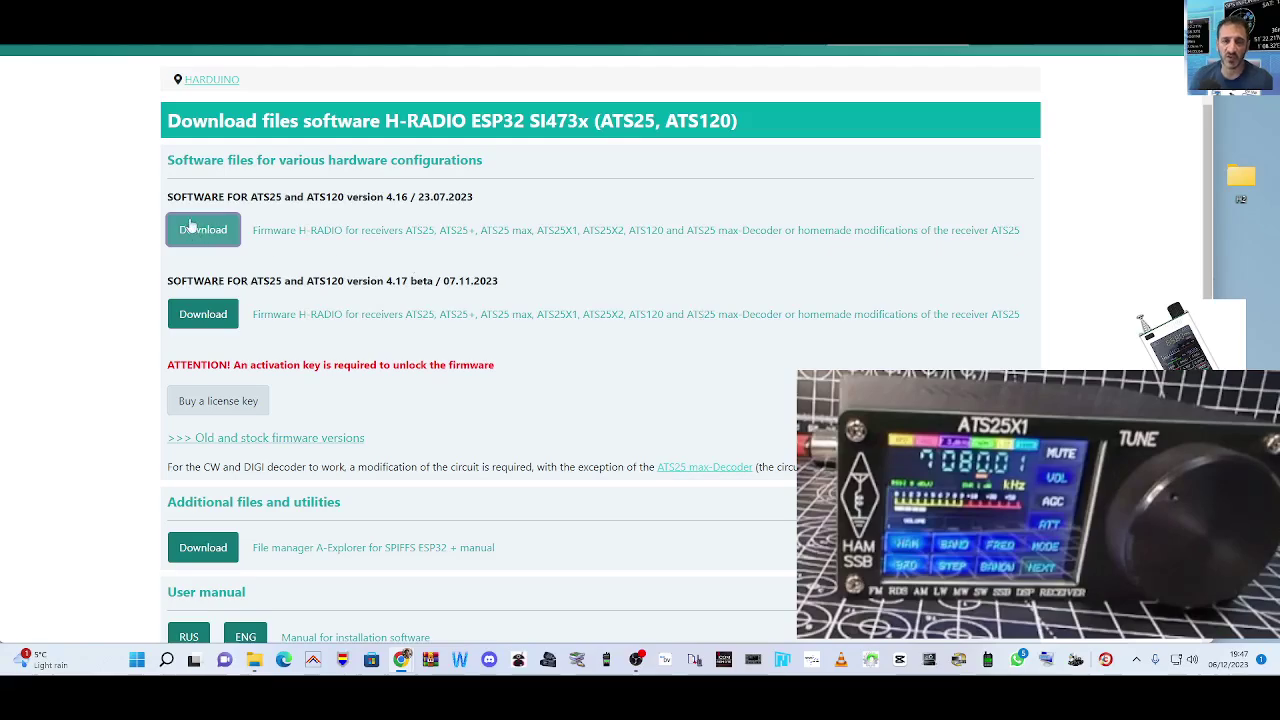
scroll(350, 230, "down", 1)
scroll(486, 206, "up", 1)
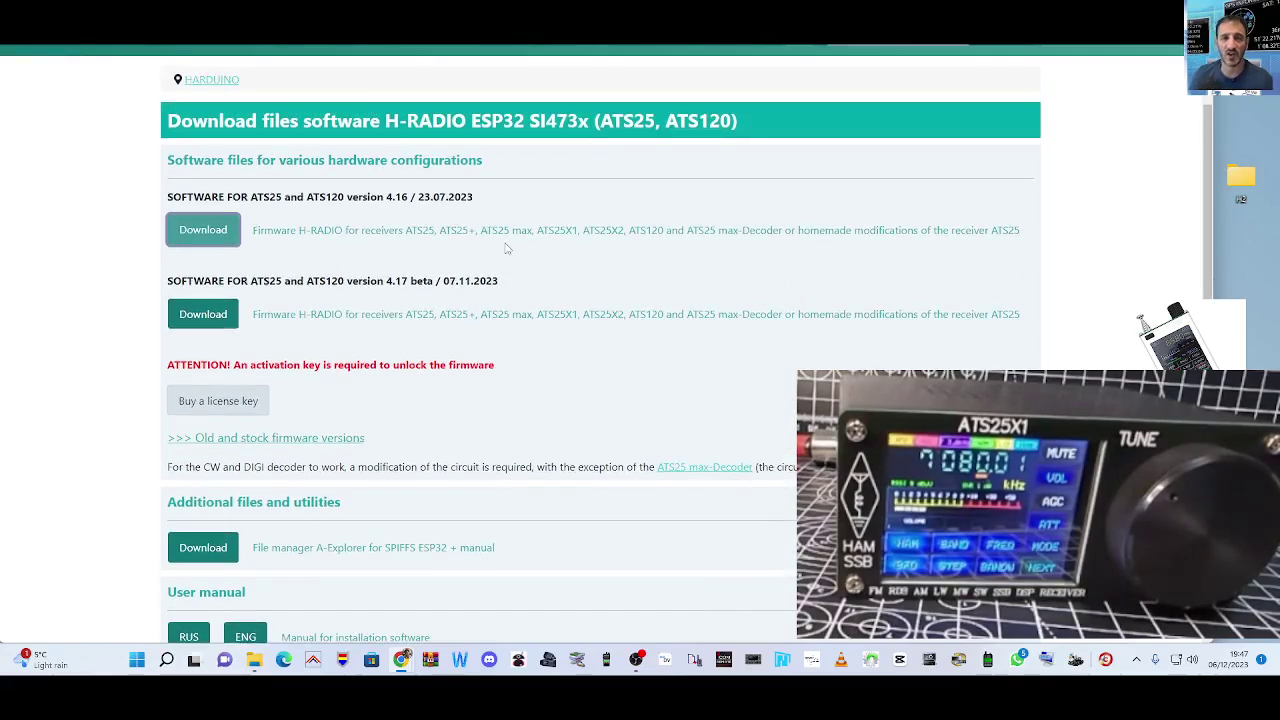
scroll(506, 248, "down", 2)
scroll(334, 257, "up", 1)
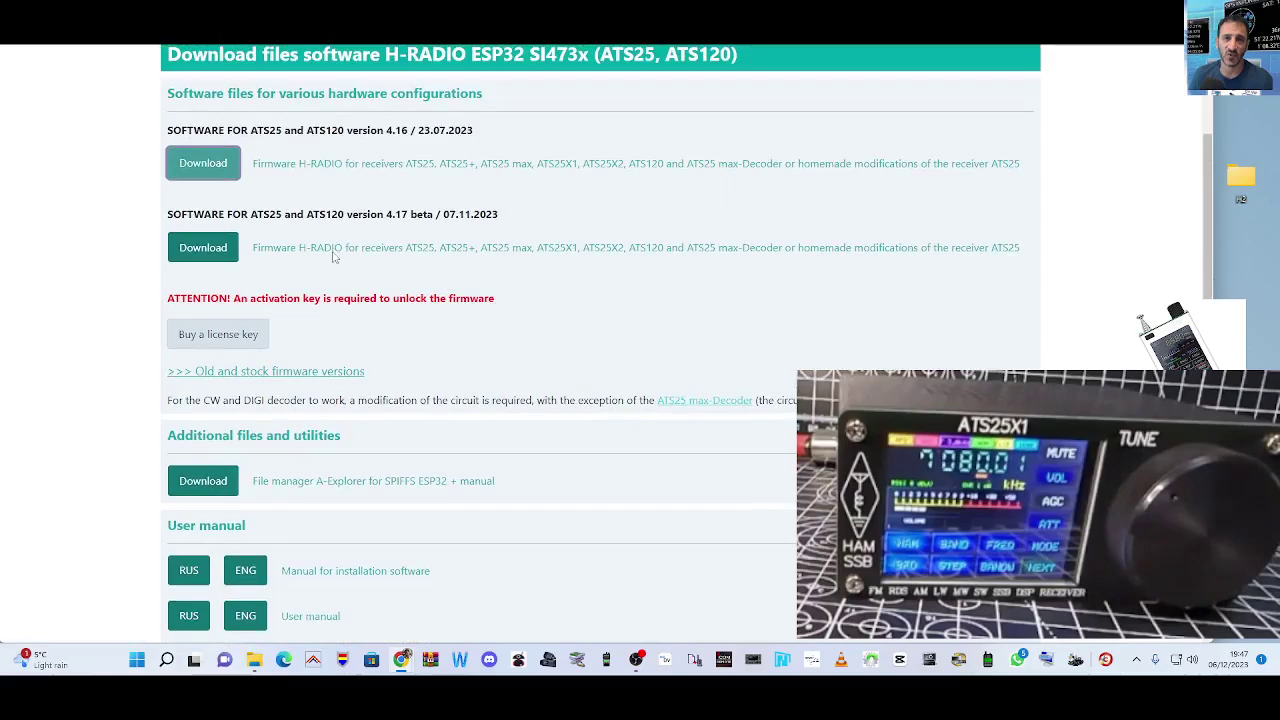
left_click(213, 173)
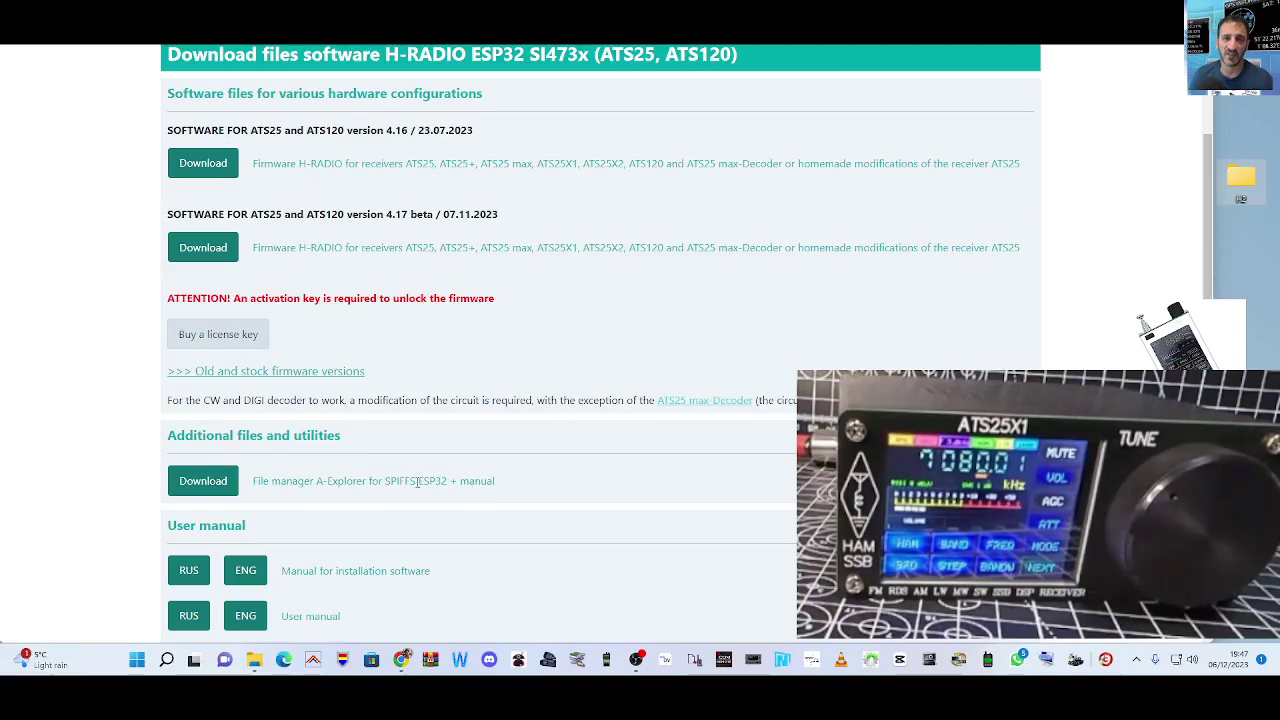
left_click(208, 484)
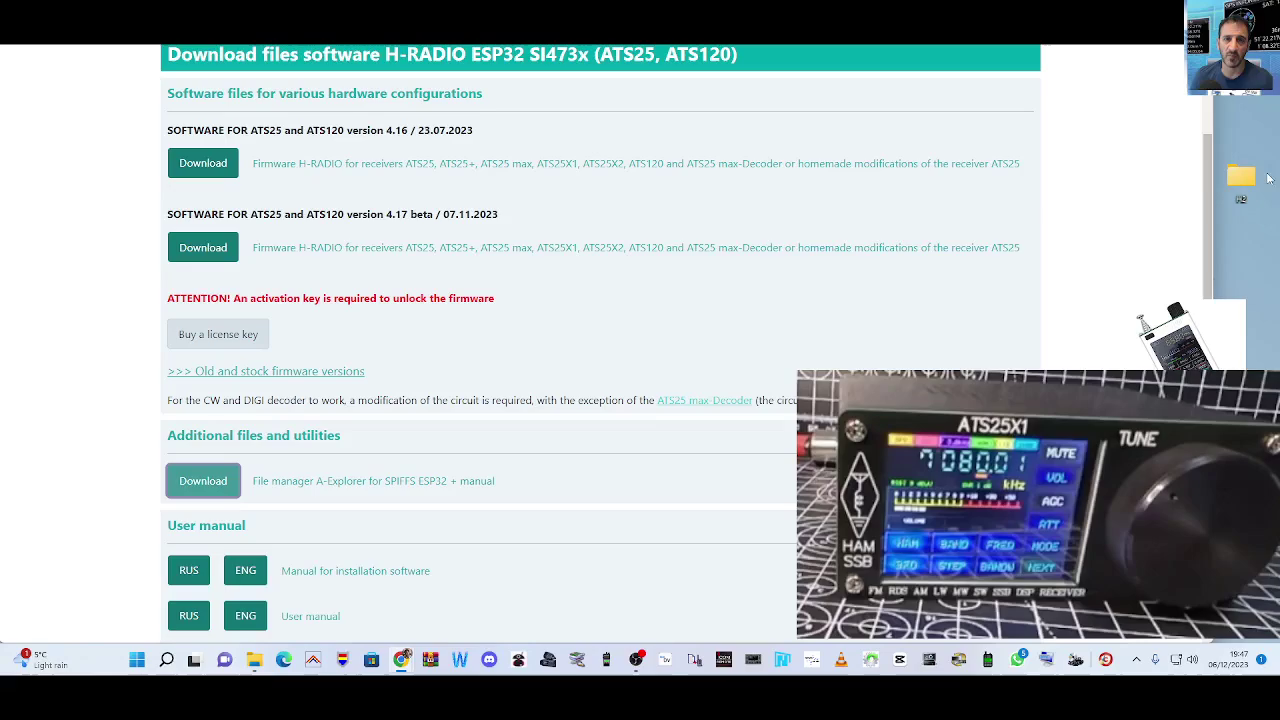
Examine the extracted firmware files in the H2 desktop folder and put its window away.
left_click(1247, 180)
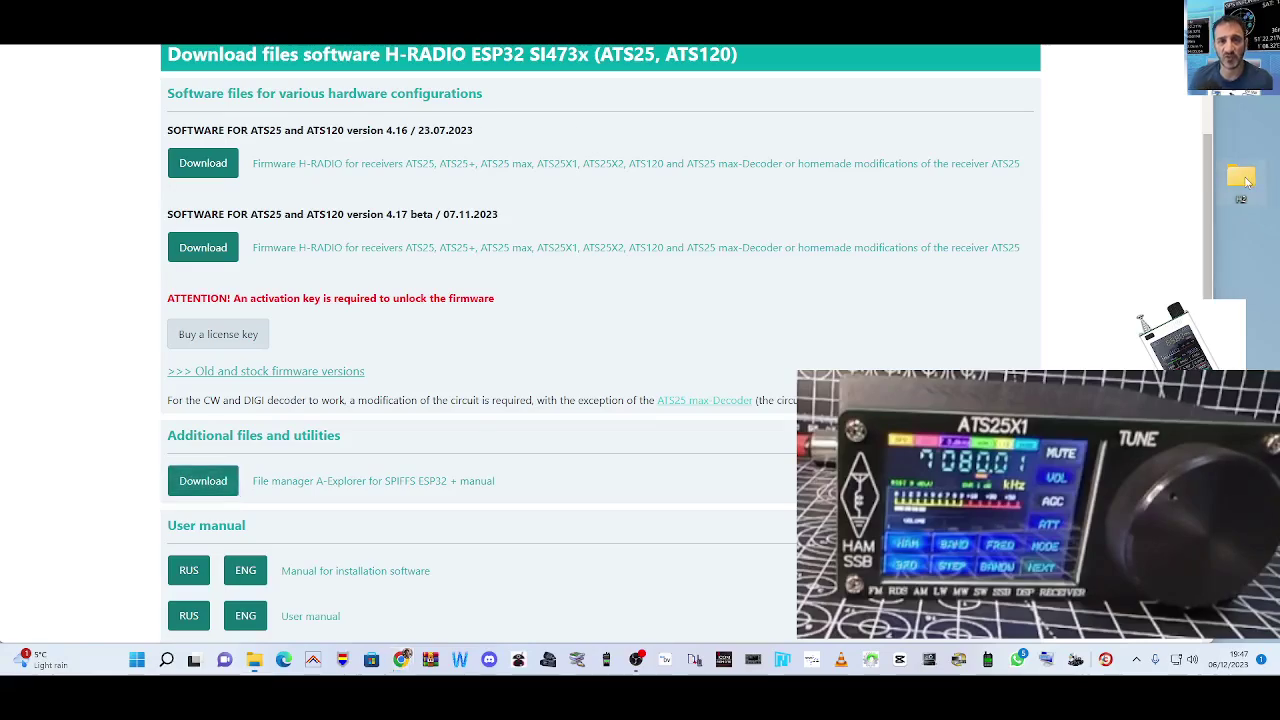
double_click(1247, 180)
left_click_drag(419, 147, 533, 122)
left_click_drag(695, 275, 814, 275)
left_click_drag(624, 115, 493, 121)
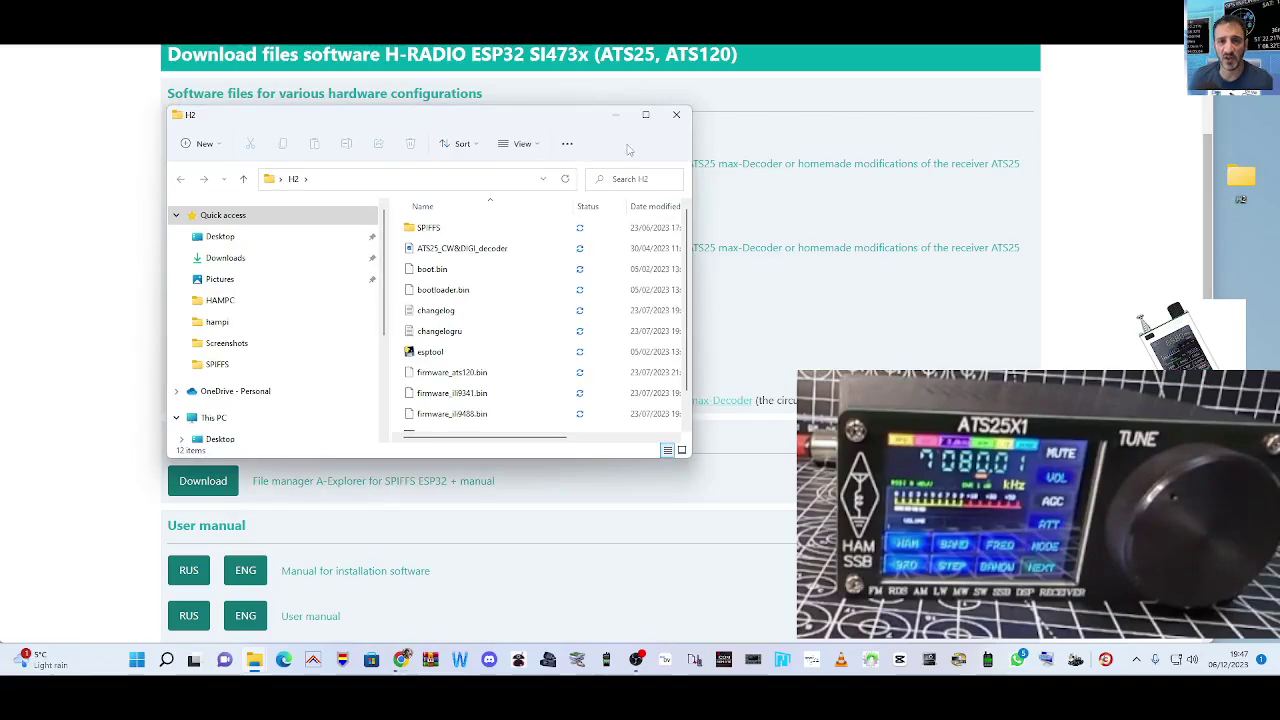
left_click(676, 114)
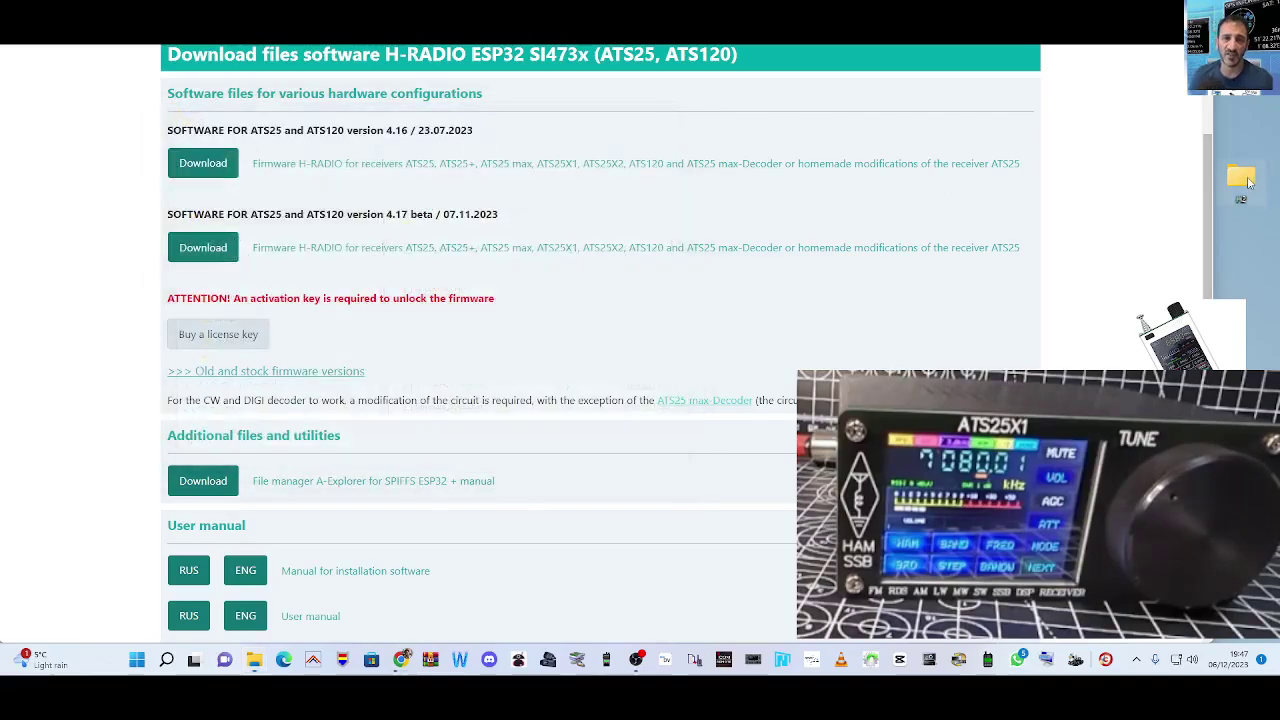
double_click(1248, 183)
left_click_drag(505, 128, 561, 137)
scroll(594, 300, "down", 1)
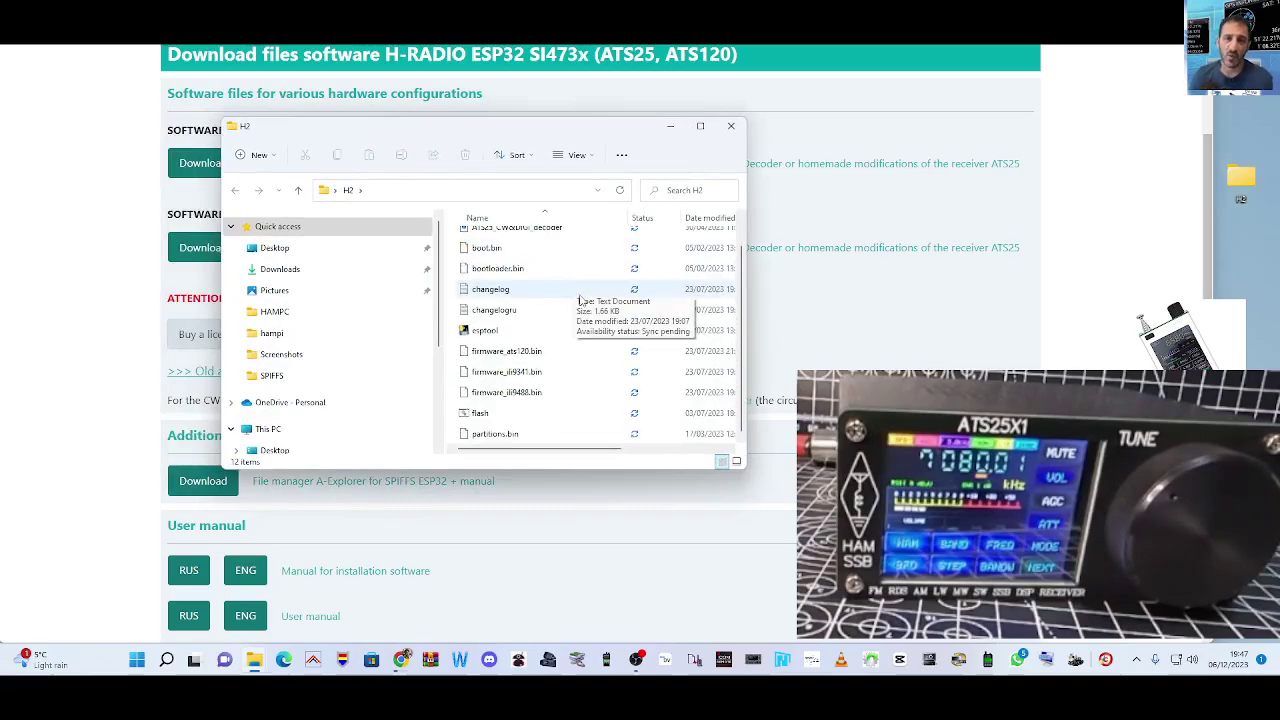
scroll(600, 331, "up", 1)
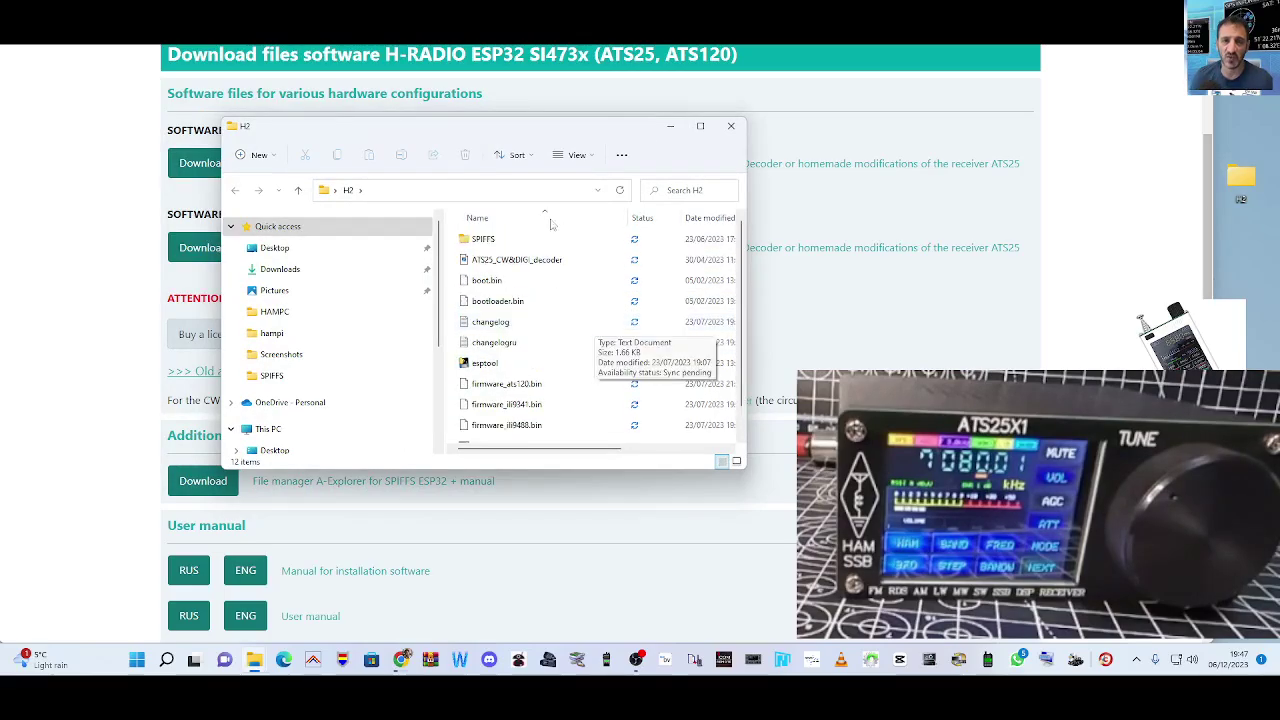
left_click(671, 128)
Download the A-Explorer archive again, open the downloaded zip and bring up its extraction options.
left_click(203, 480)
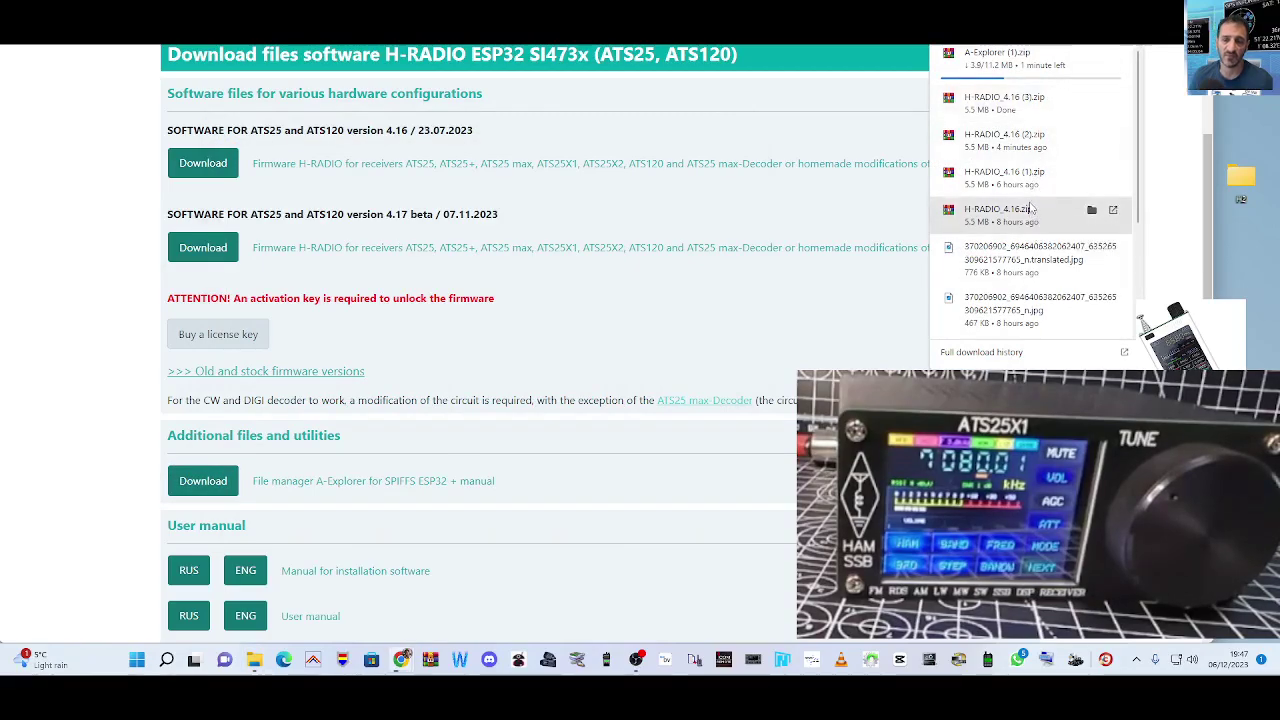
left_click(1112, 30)
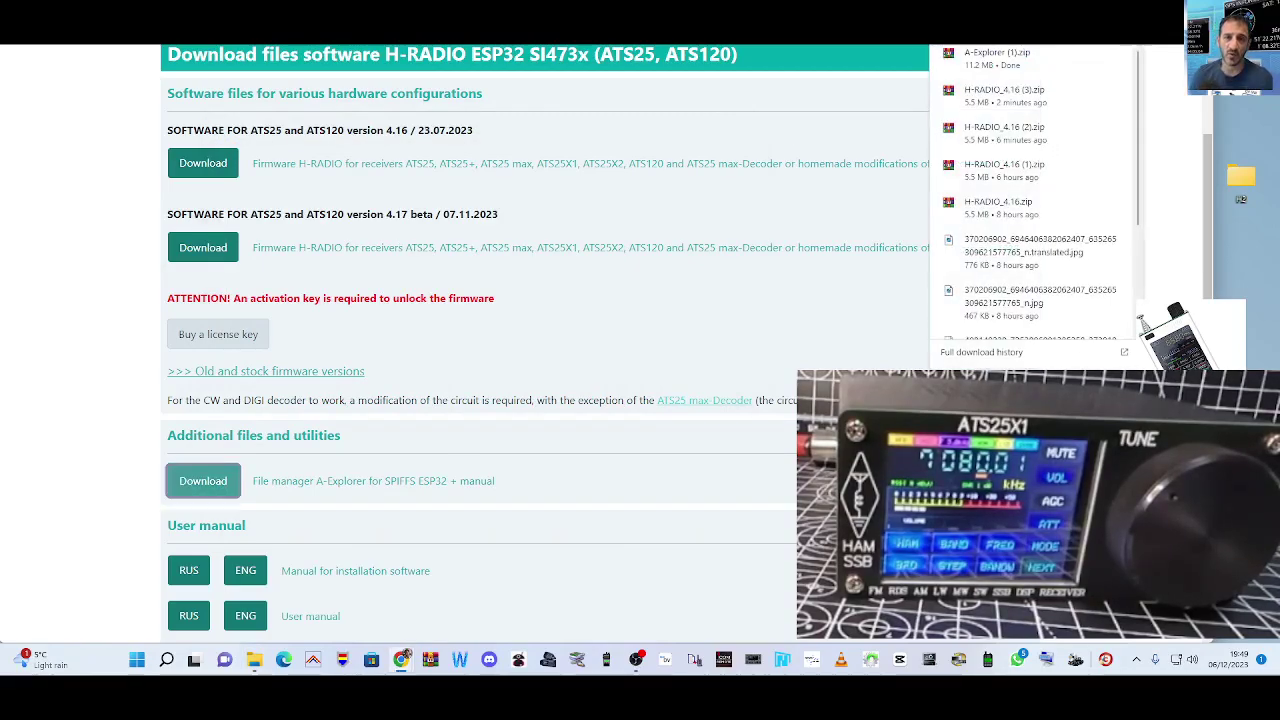
left_click(996, 58)
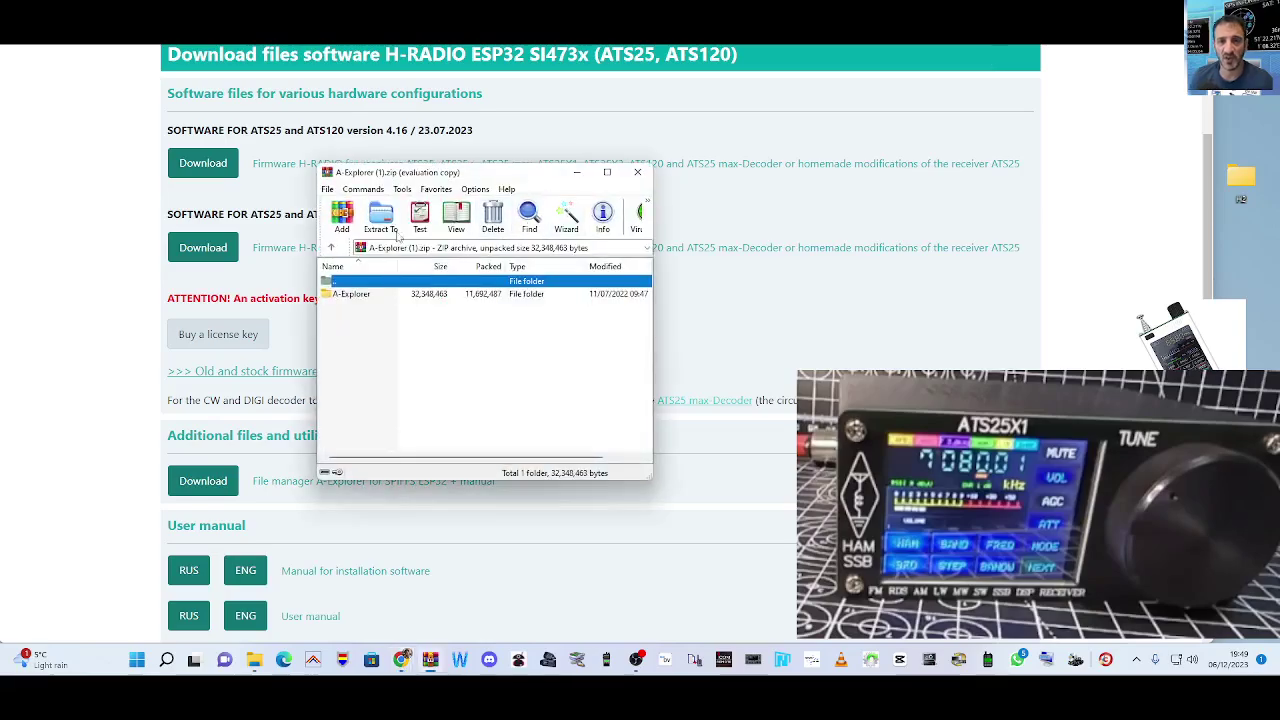
left_click(381, 216)
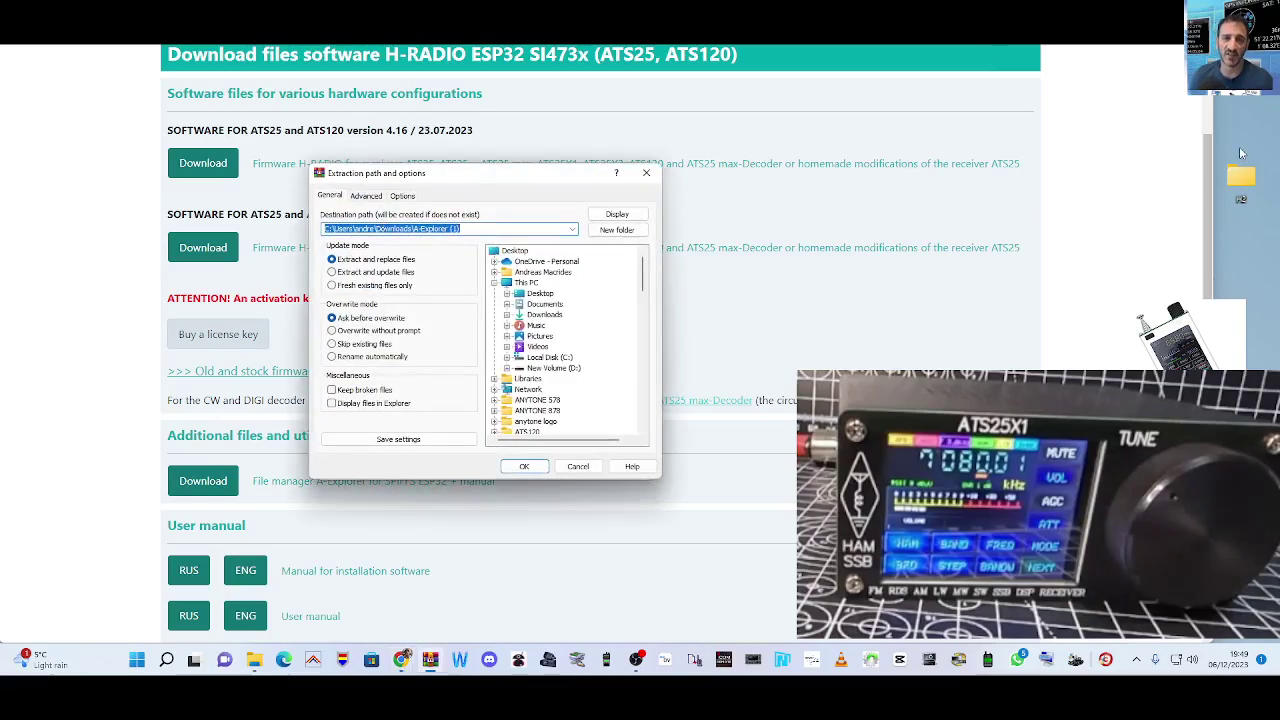
right_click(1243, 113)
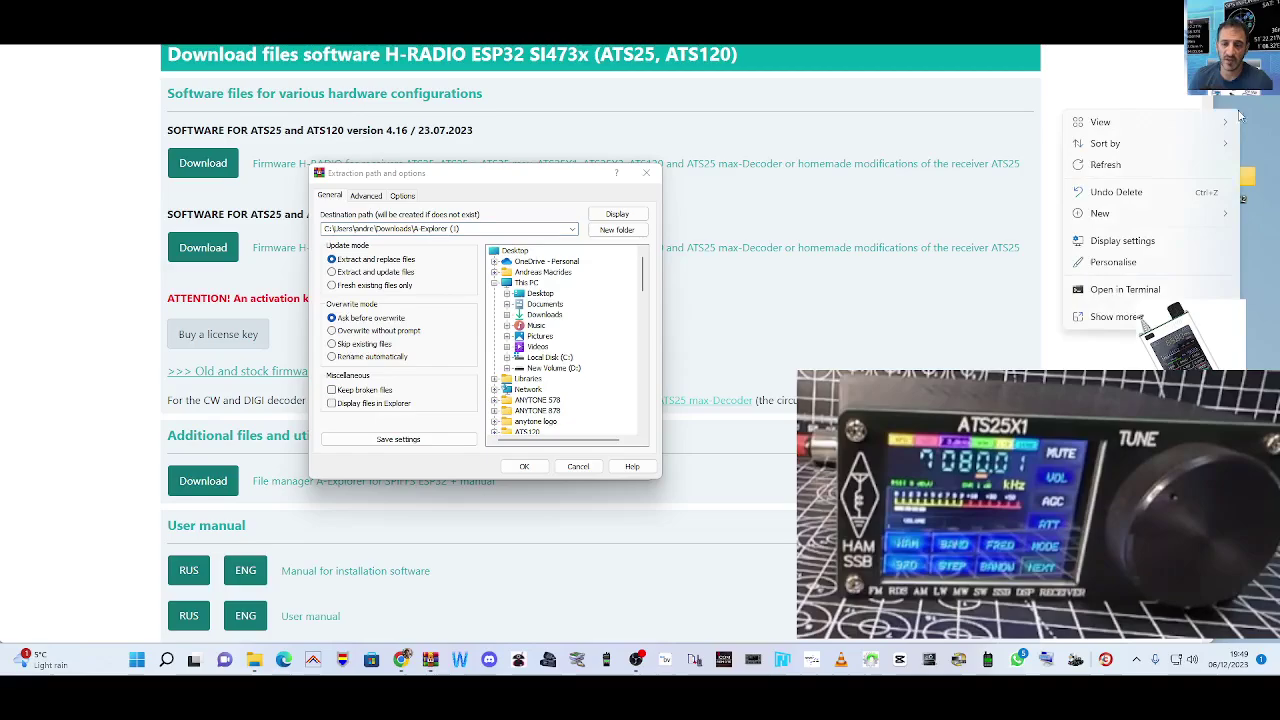
mouse_move(1140, 213)
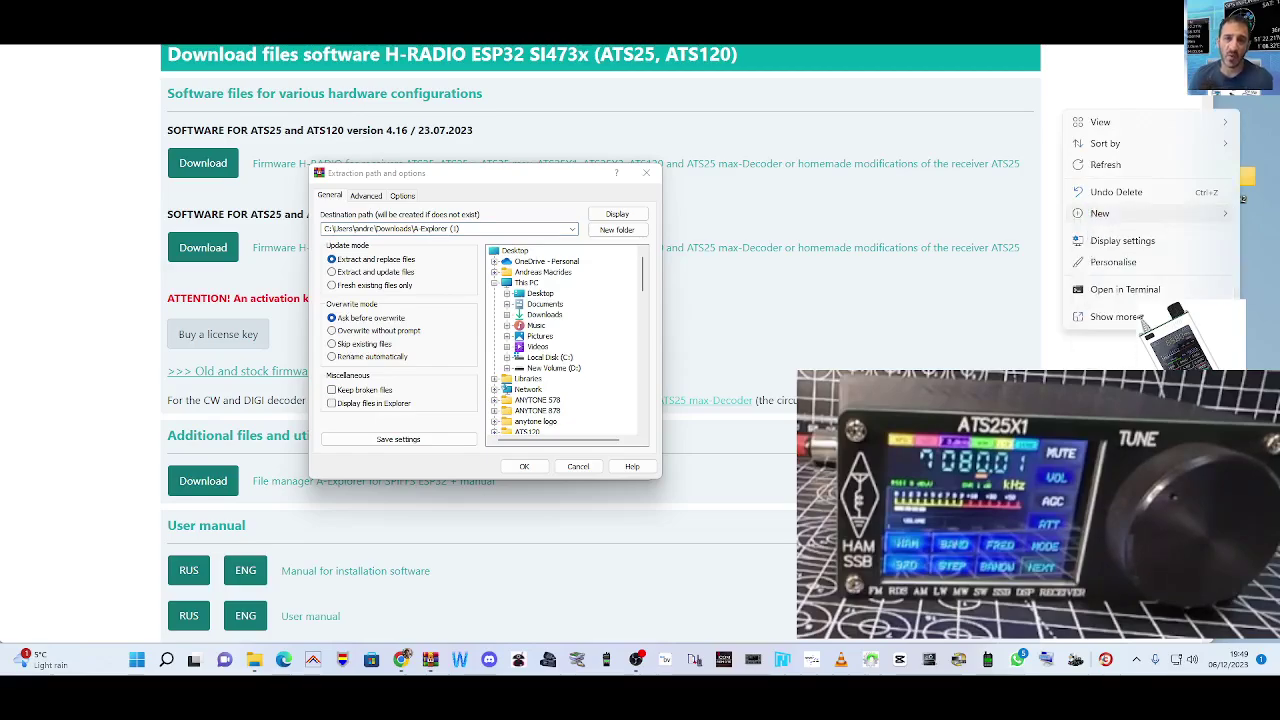
left_click(1242, 203)
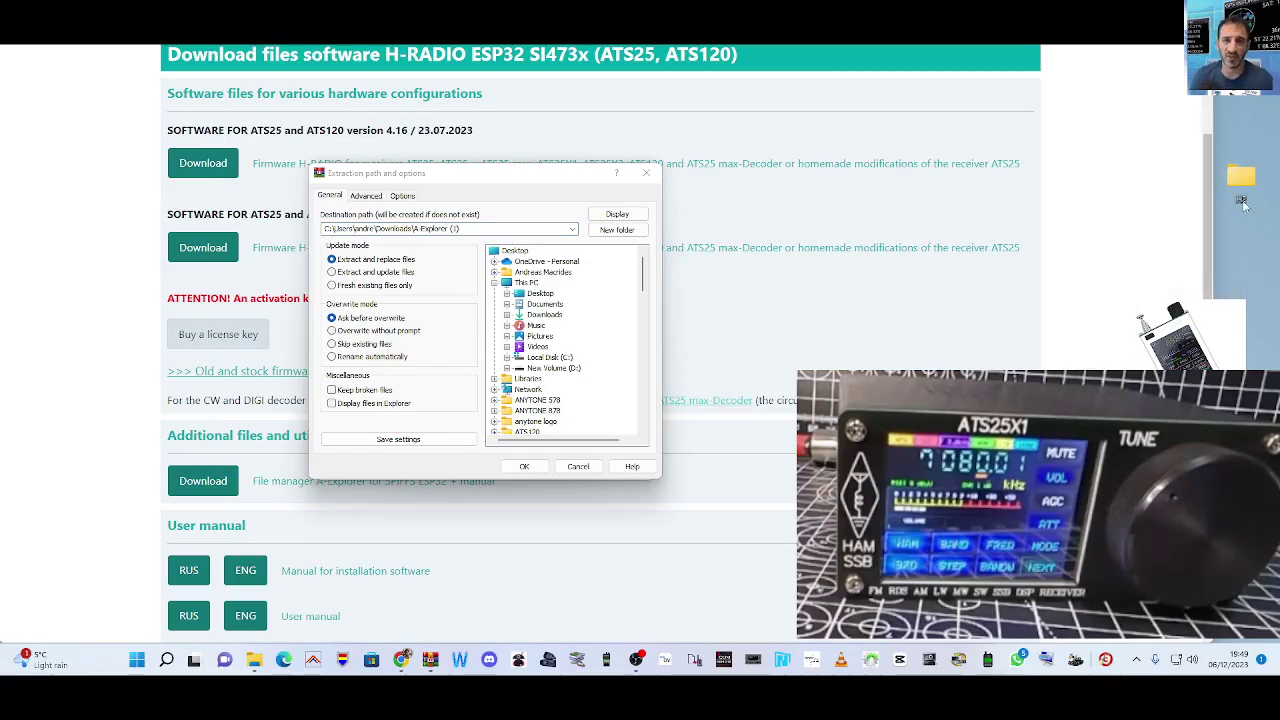
Extract the A-Explorer archive into the H2 folder on the Desktop and close the archive.
left_click(562, 294)
left_click_drag(644, 288, 633, 339)
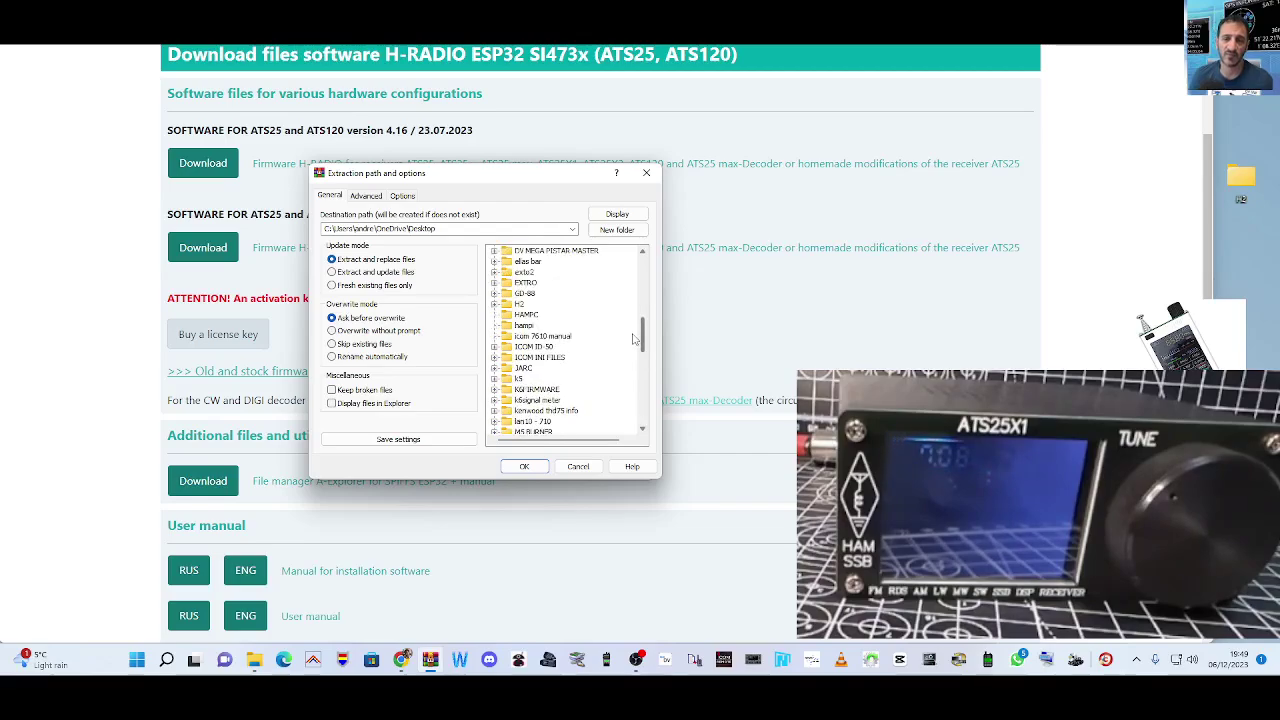
left_click(519, 303)
left_click(528, 467)
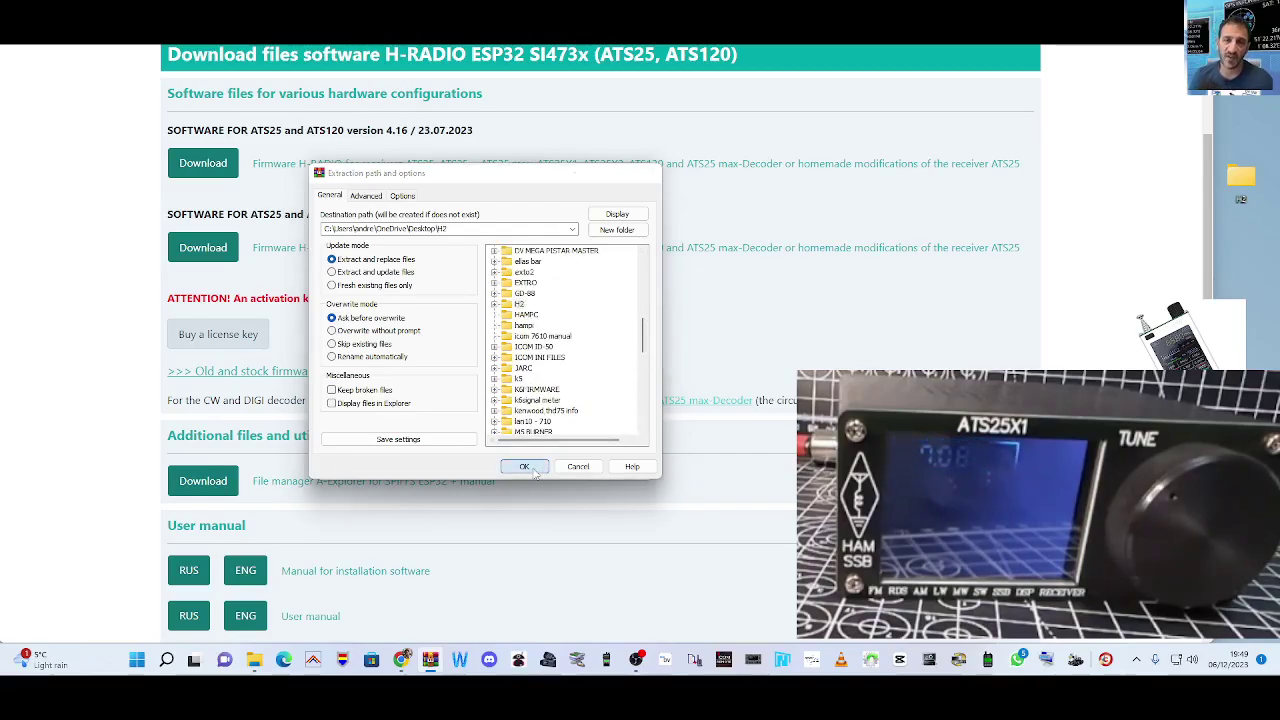
left_click(640, 172)
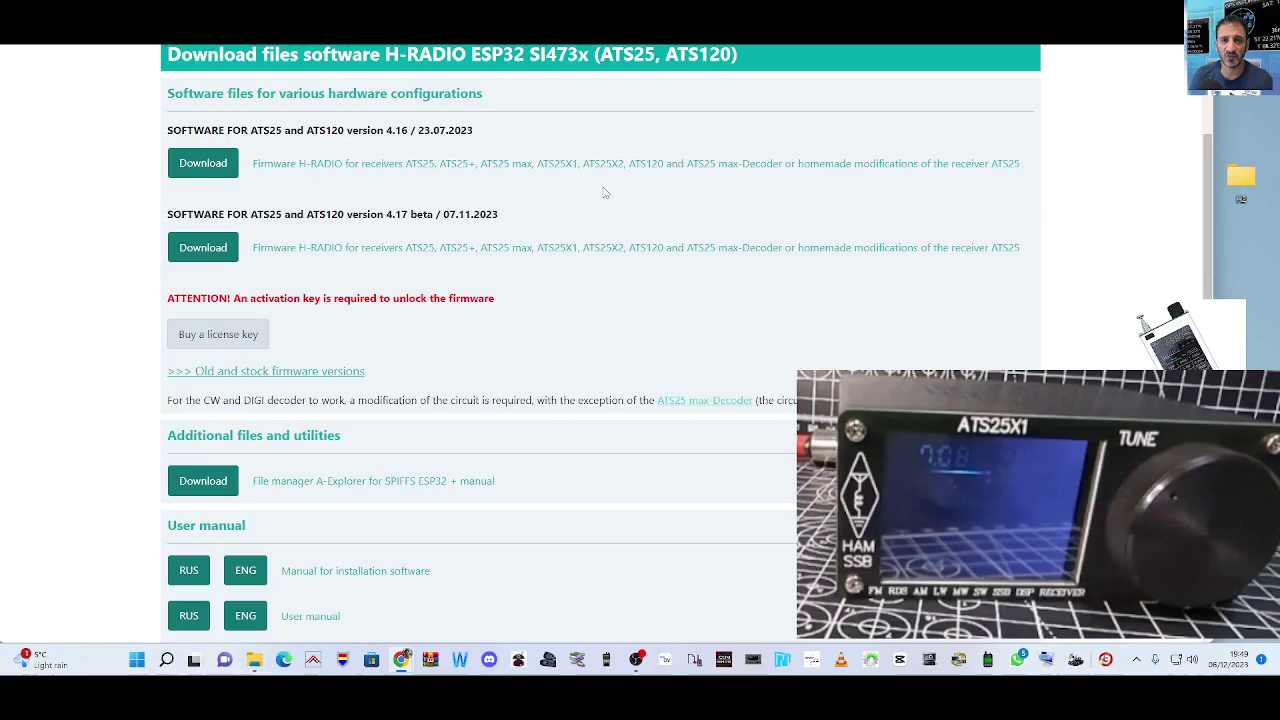
Run the flash script from the H2 desktop folder and choose English as its language with option 1.
double_click(1239, 180)
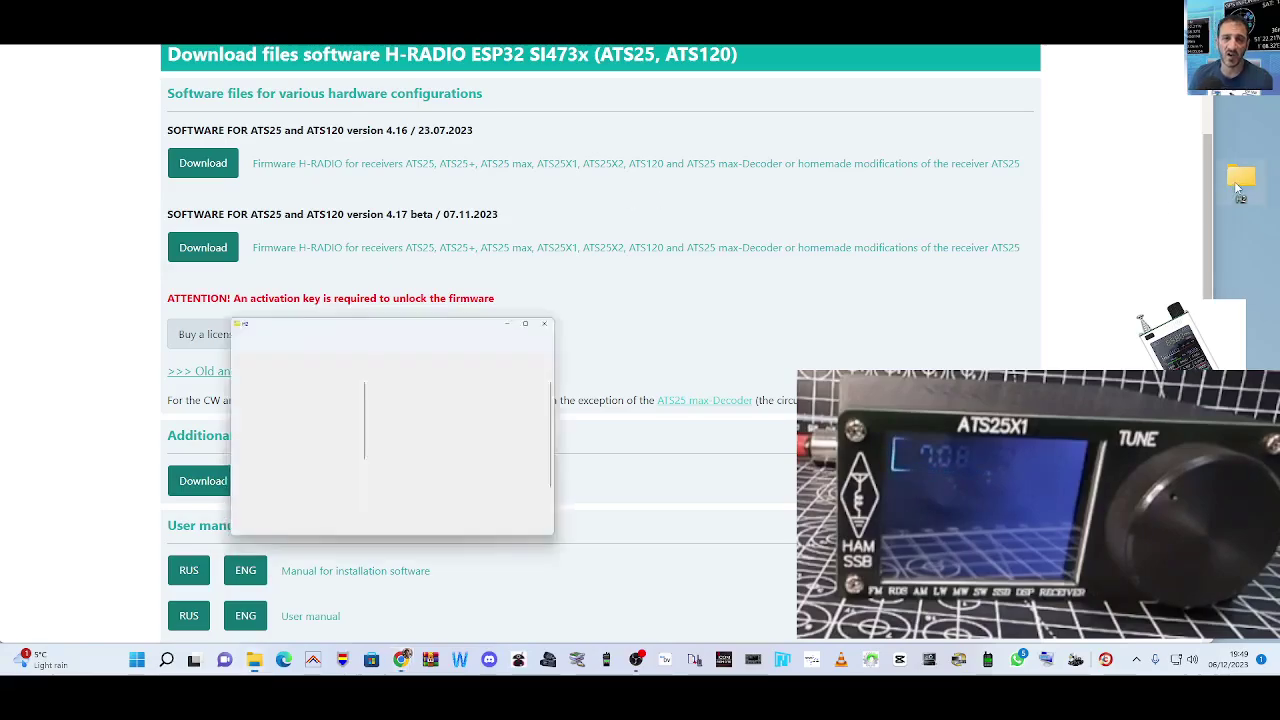
left_click_drag(500, 127, 693, 133)
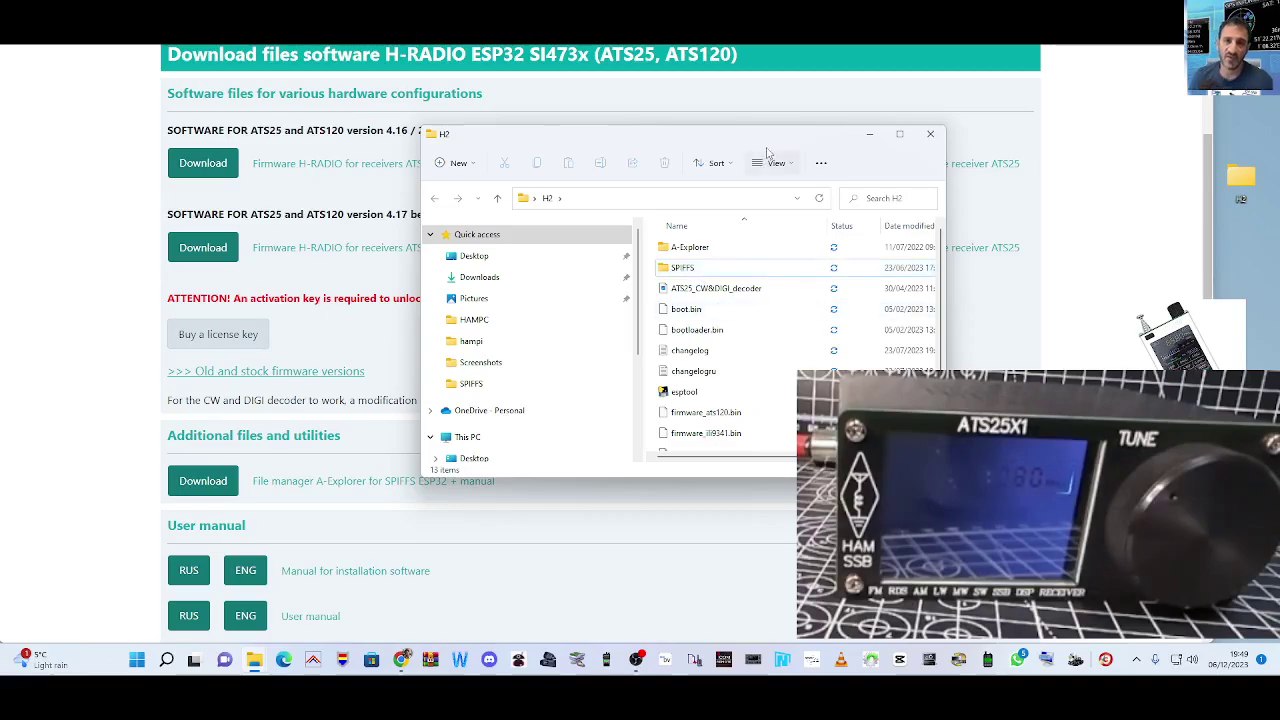
left_click_drag(767, 140, 409, 137)
scroll(780, 300, "down", 2)
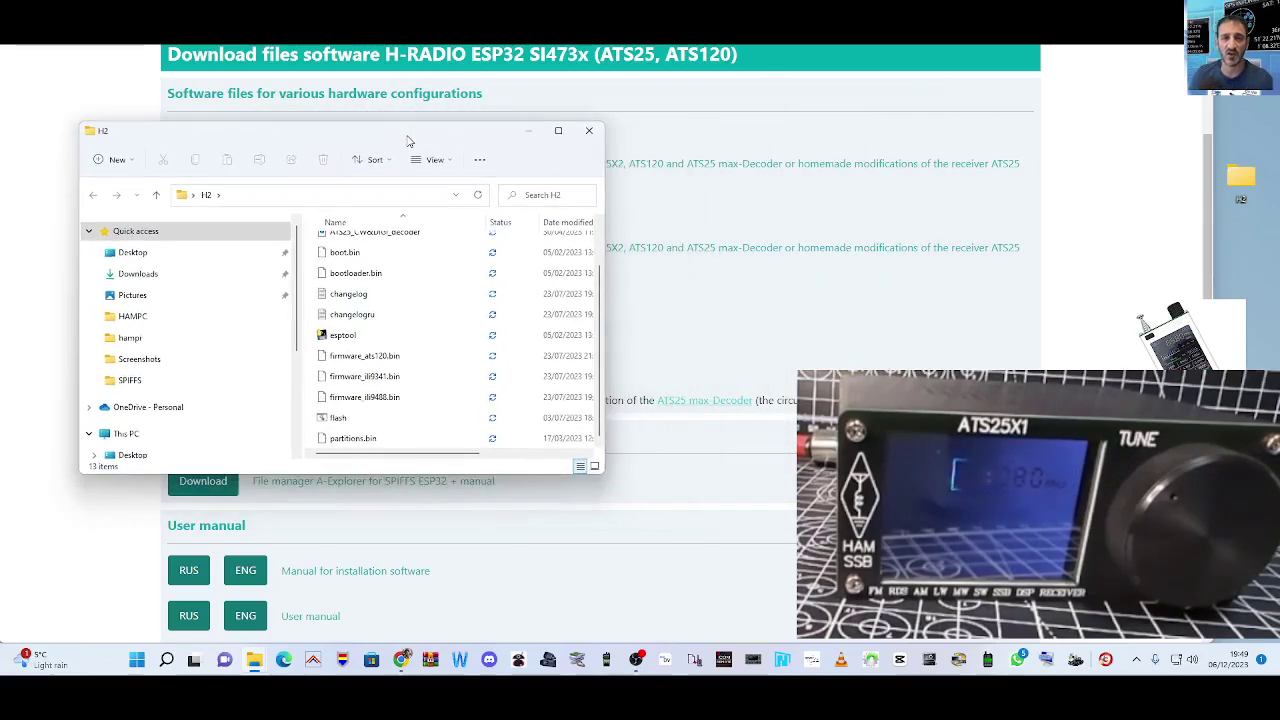
double_click(335, 420)
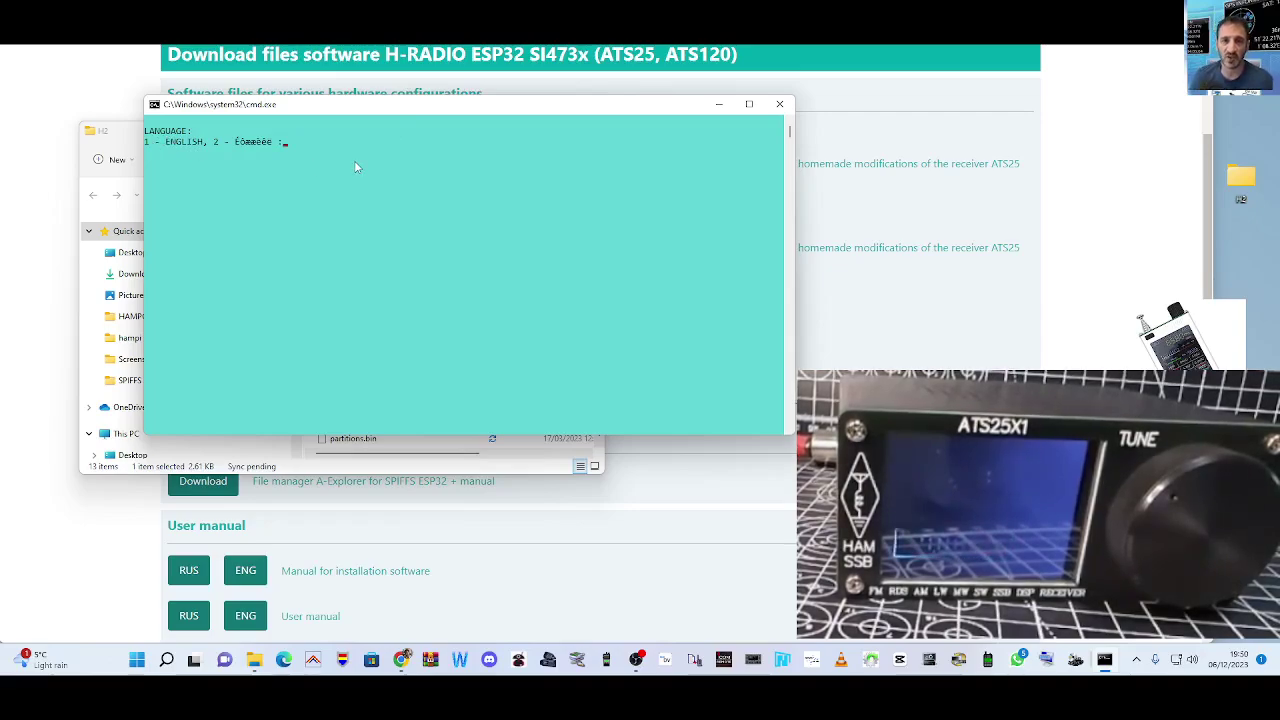
type("1")
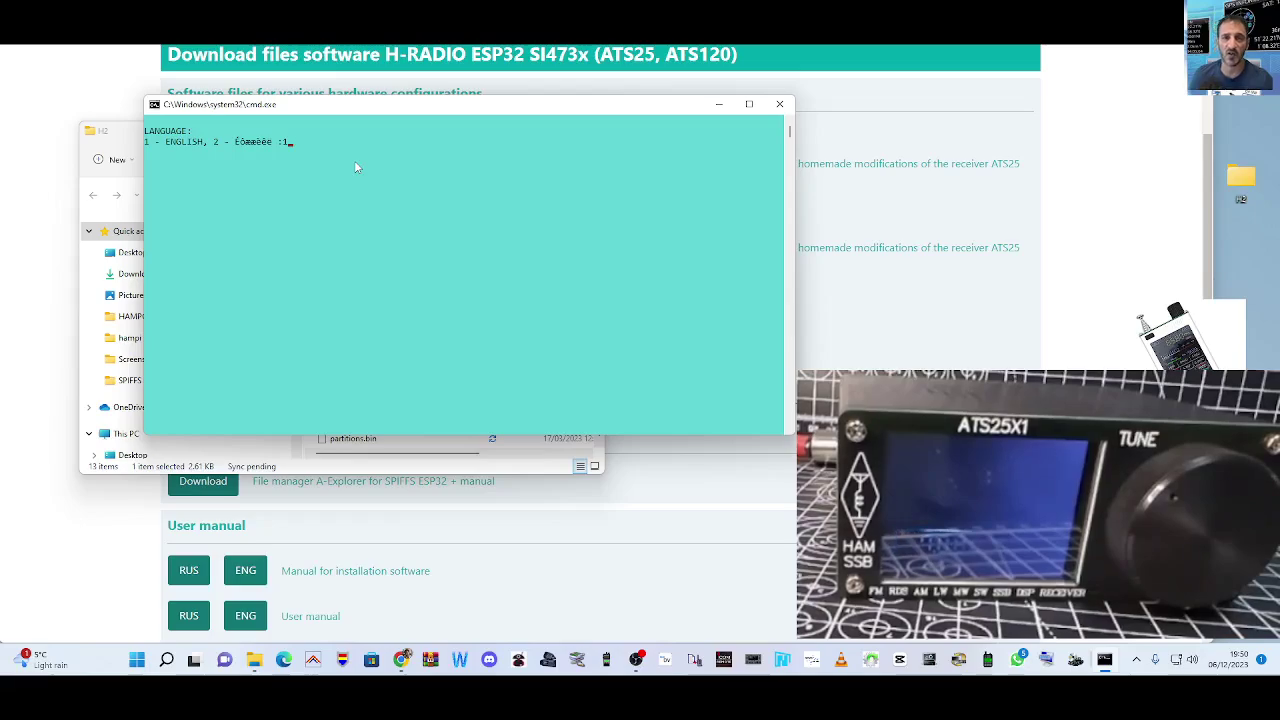
key("Return")
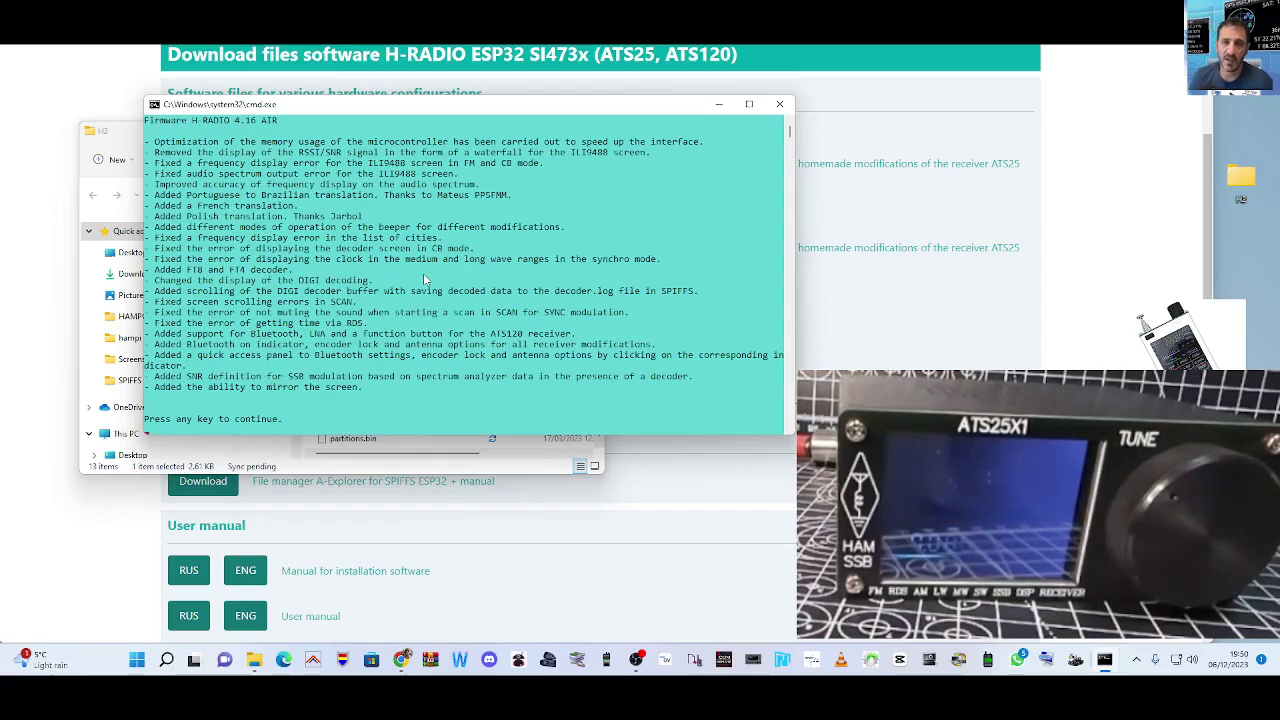
Continue past the changelog and update instructions to the device configuration choice, checking the download page for the ESP32 board drivers.
key("Return")
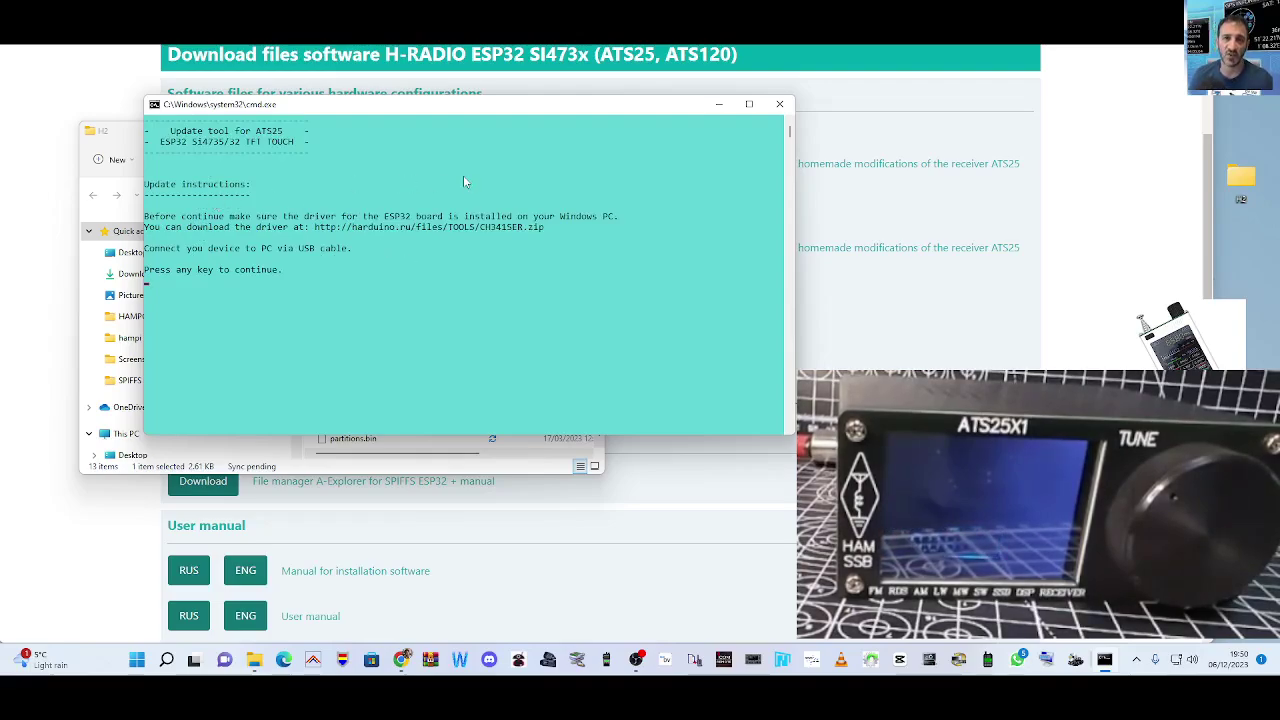
scroll(303, 546, "down", 10)
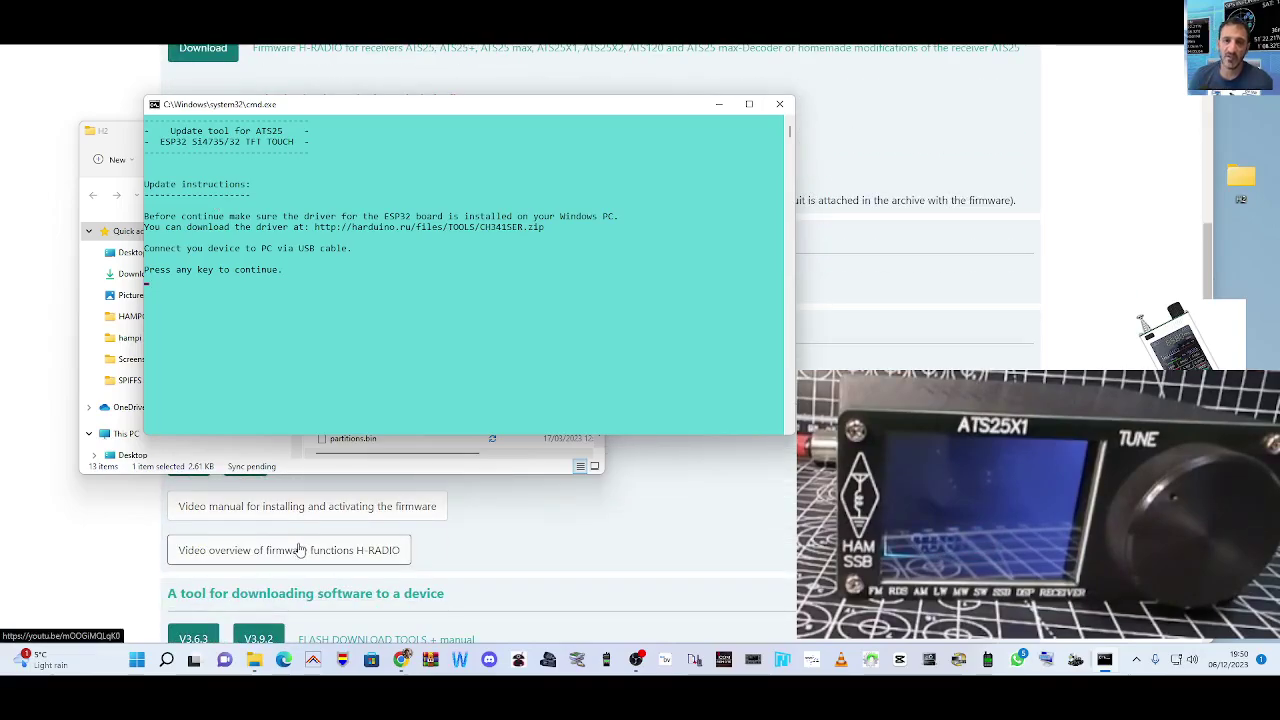
scroll(303, 546, "up", 5)
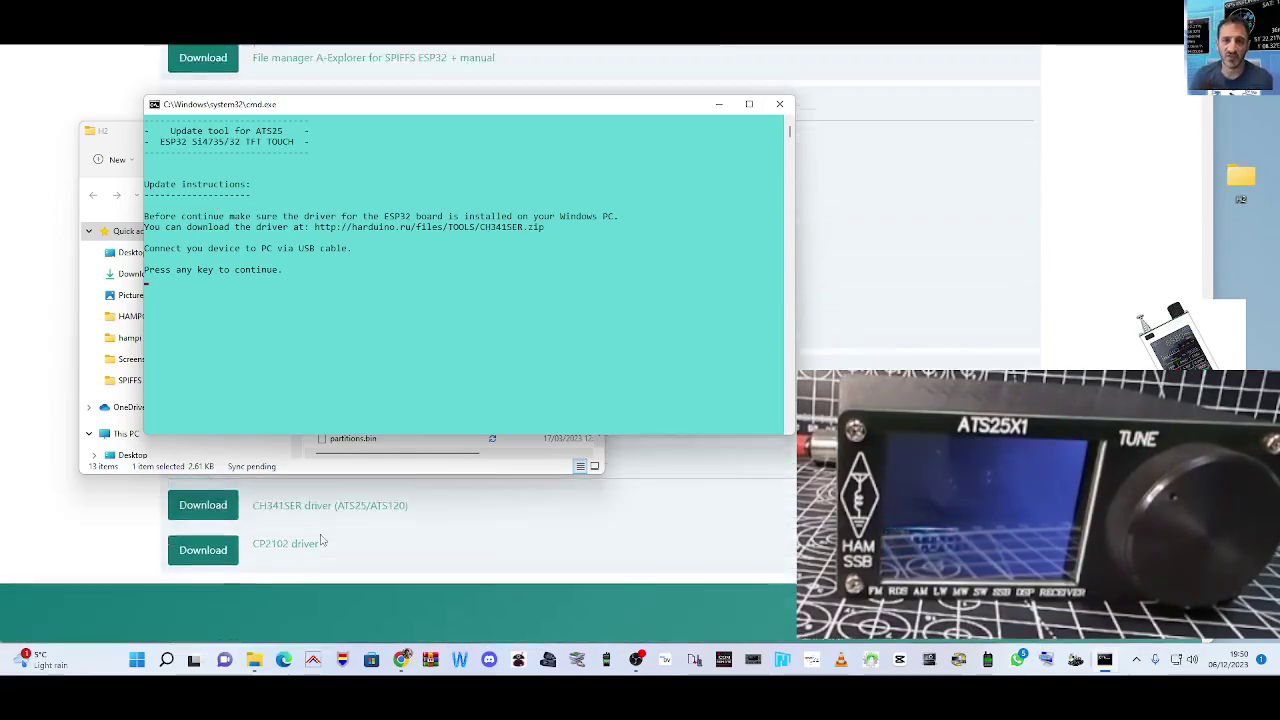
scroll(322, 540, "up", 5)
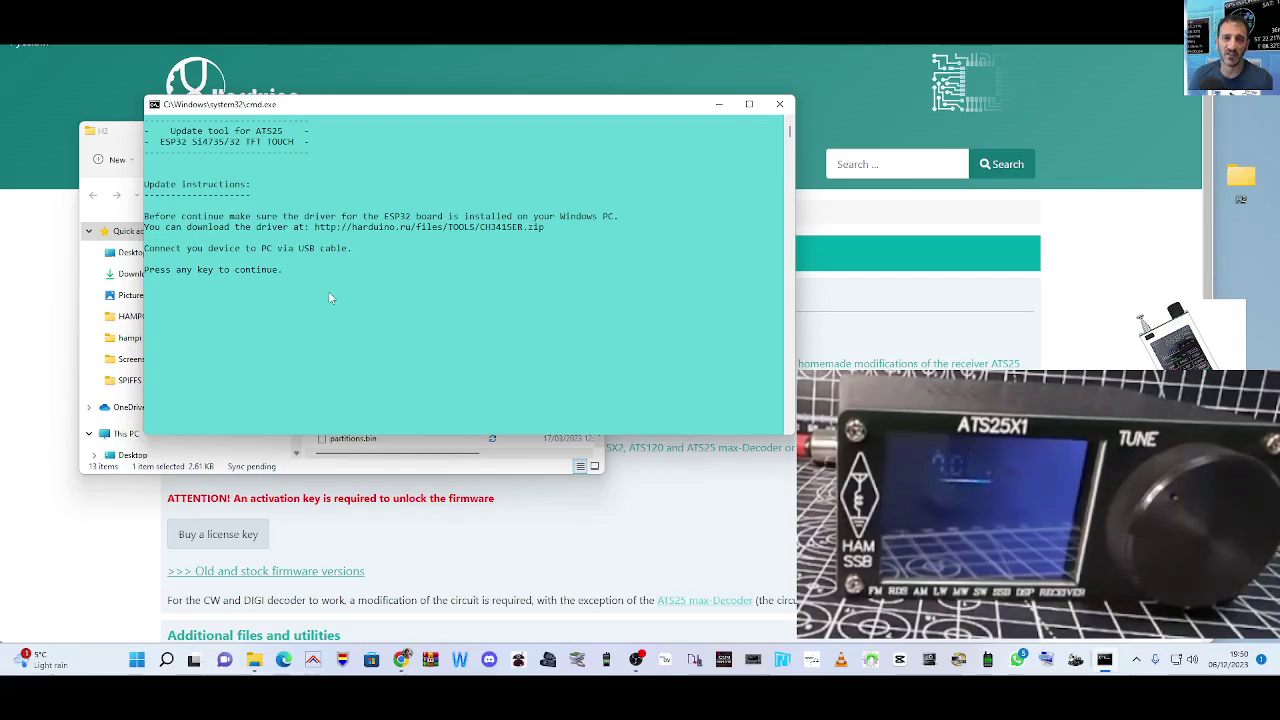
key("Return")
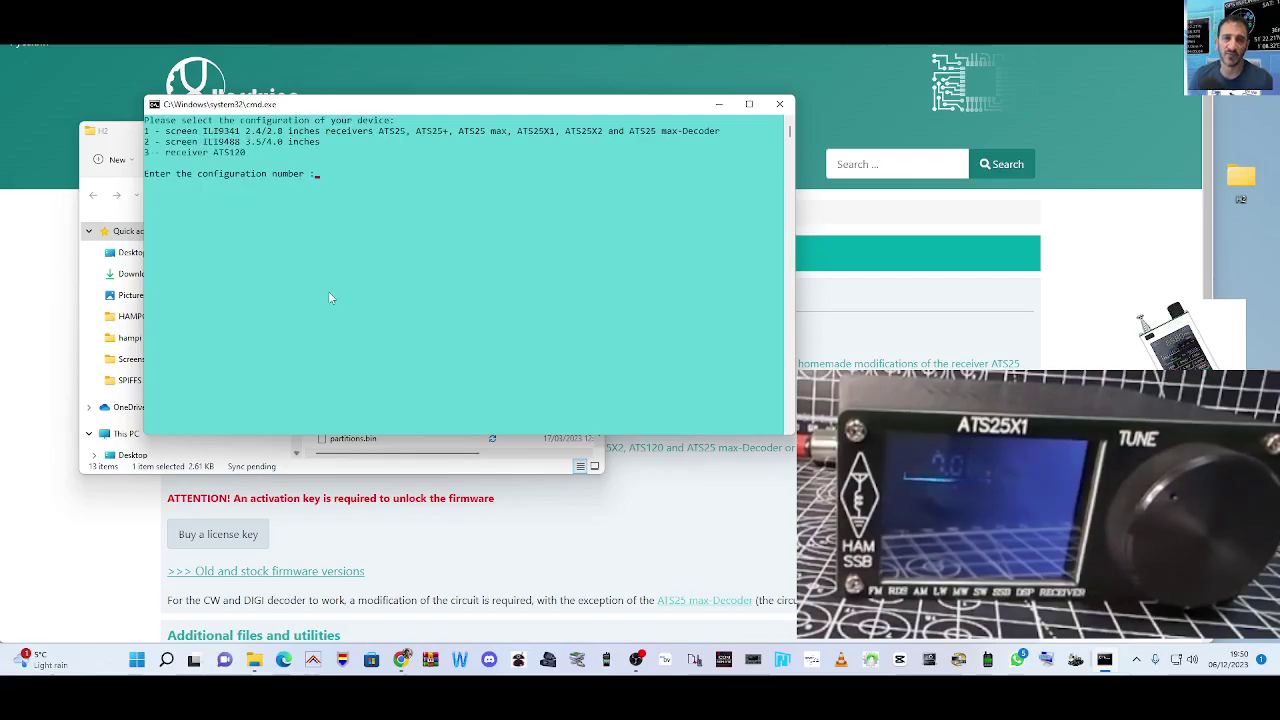
Open Device Manager and expand Ports (COM & LPT) to check which COM port the receiver uses.
right_click(140, 661)
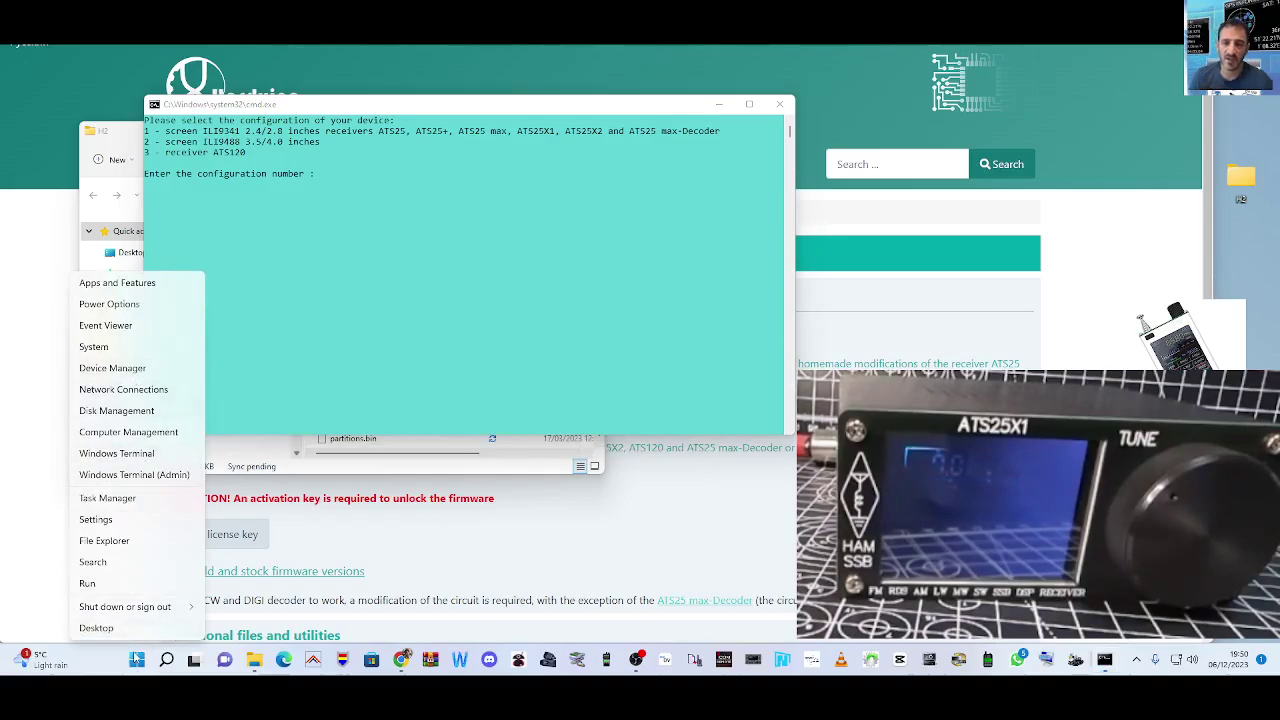
left_click(105, 367)
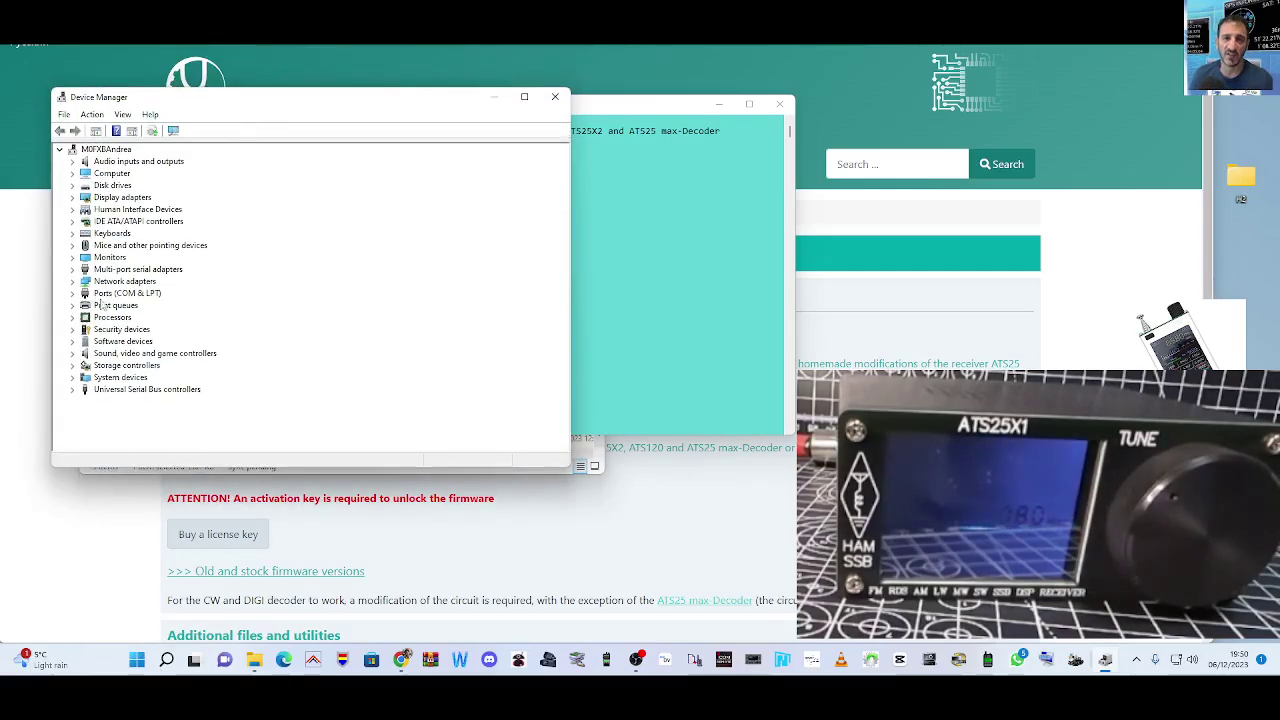
double_click(115, 293)
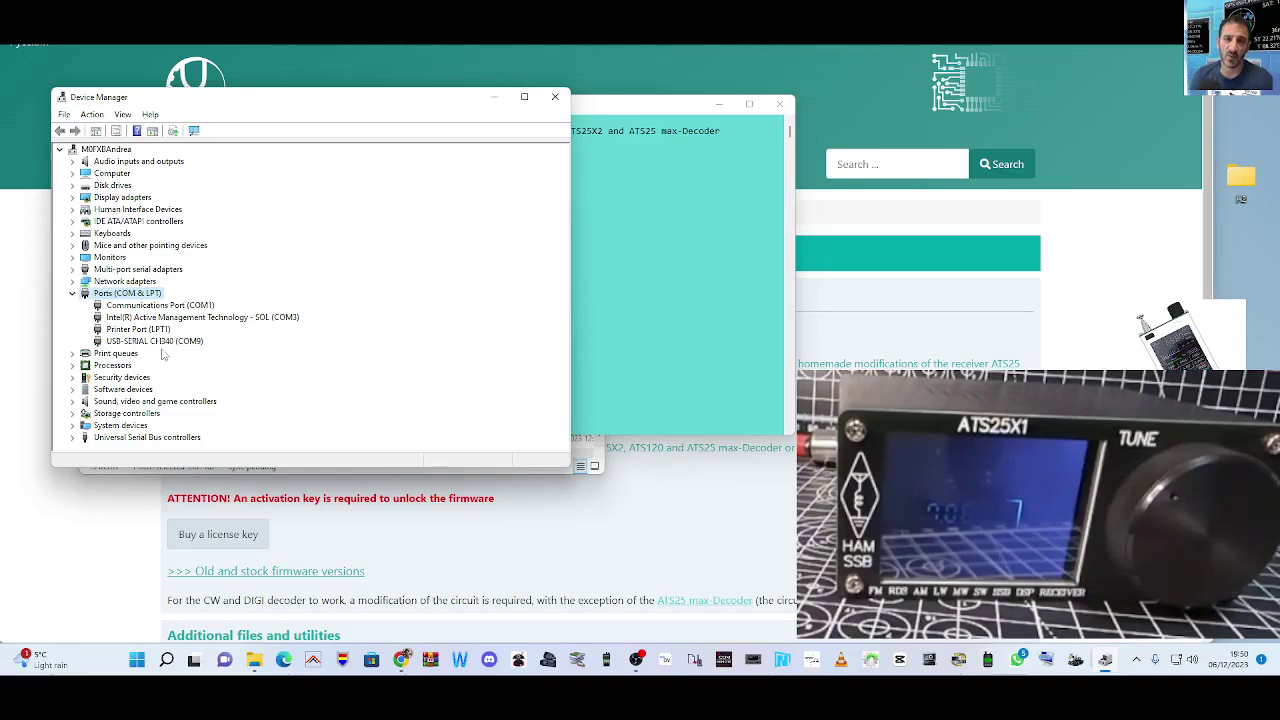
Close Device Manager and flash the receiver using configuration 1 on COM port 9, closing the finished updater and the H2 folder.
left_click(556, 97)
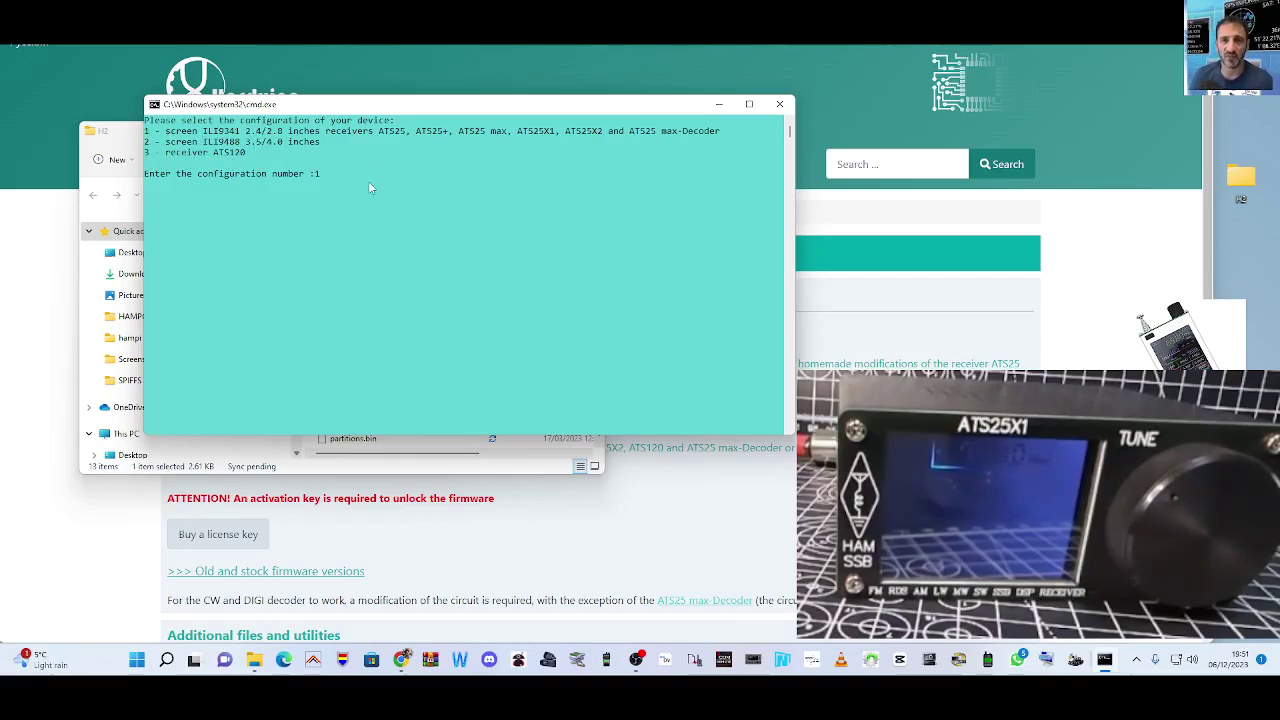
type("1")
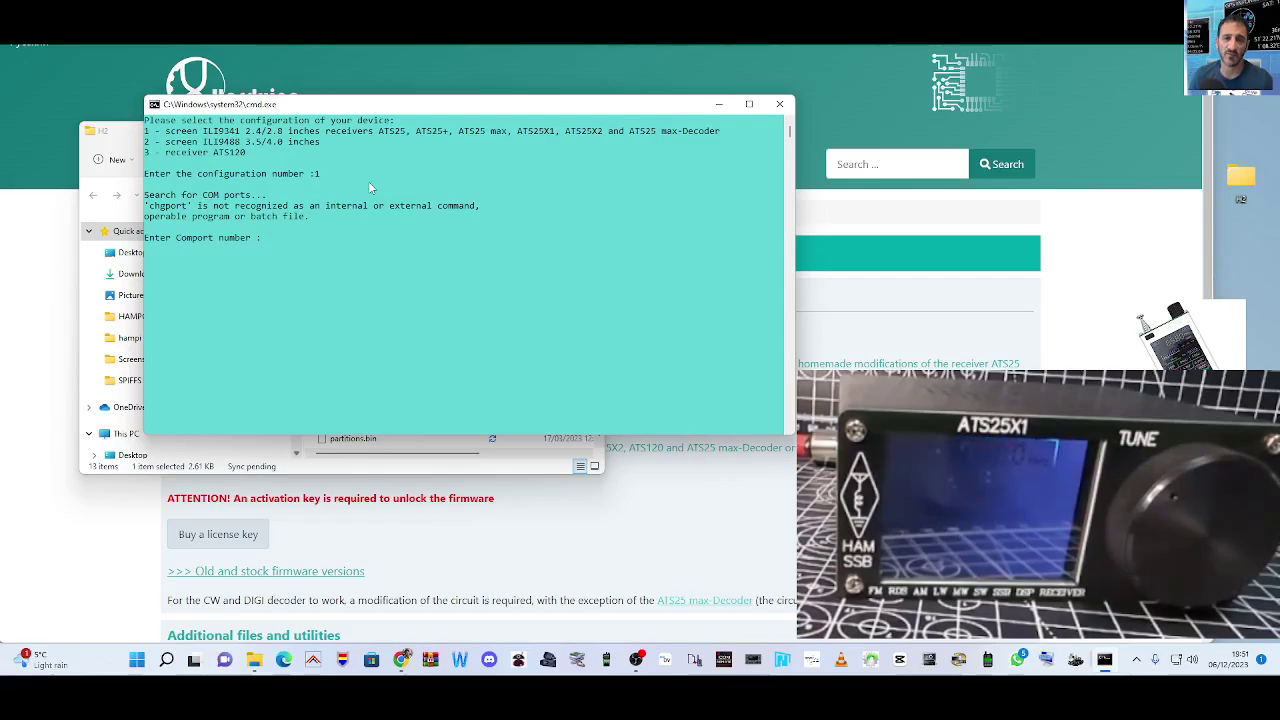
type("9")
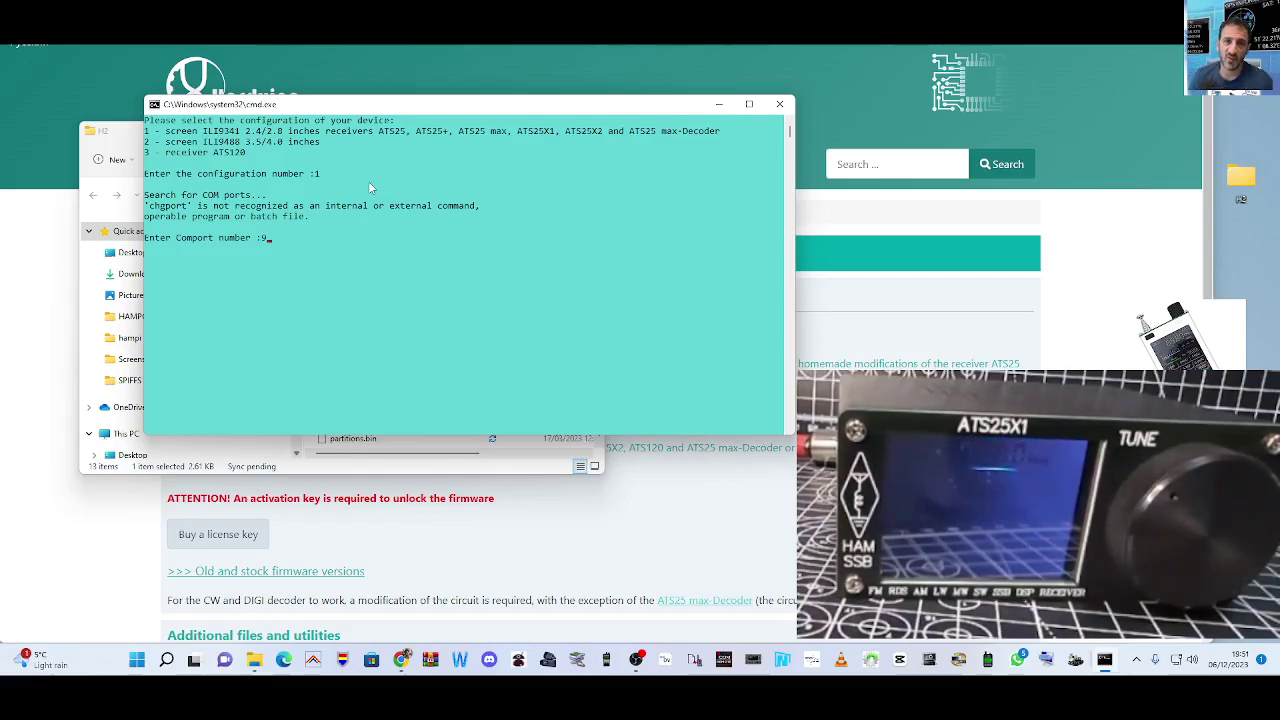
key("Return")
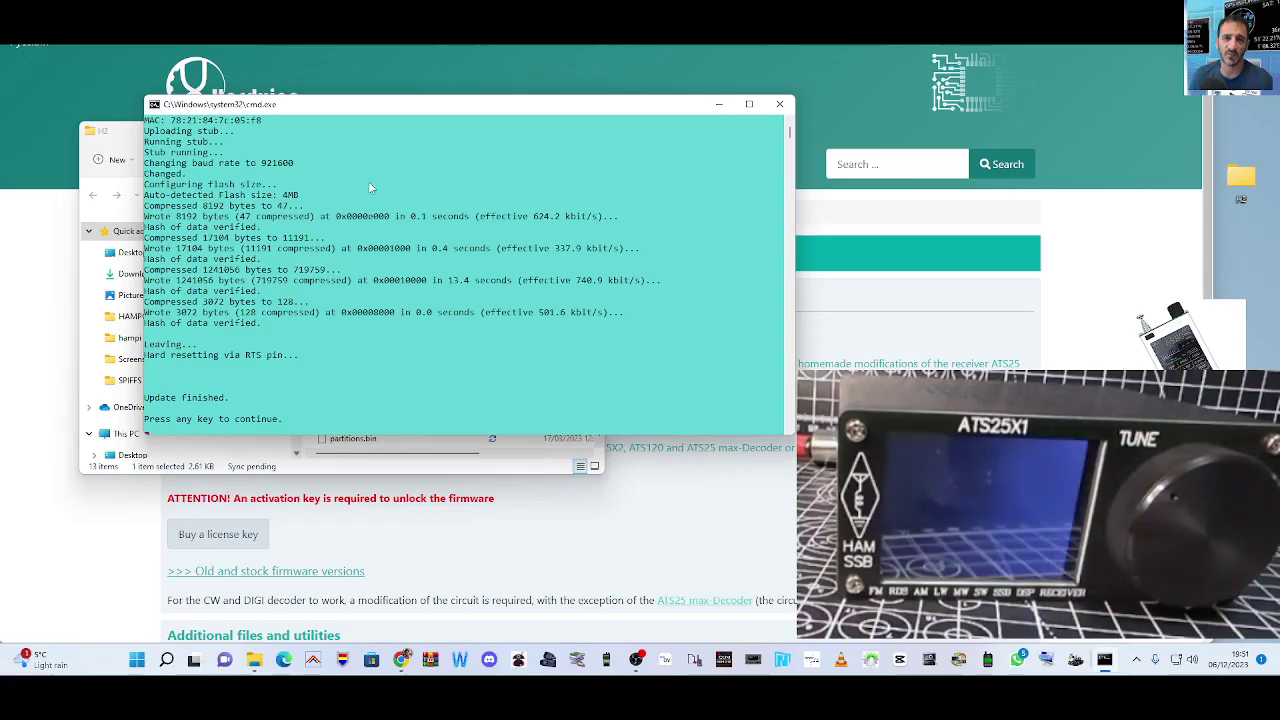
key("Return")
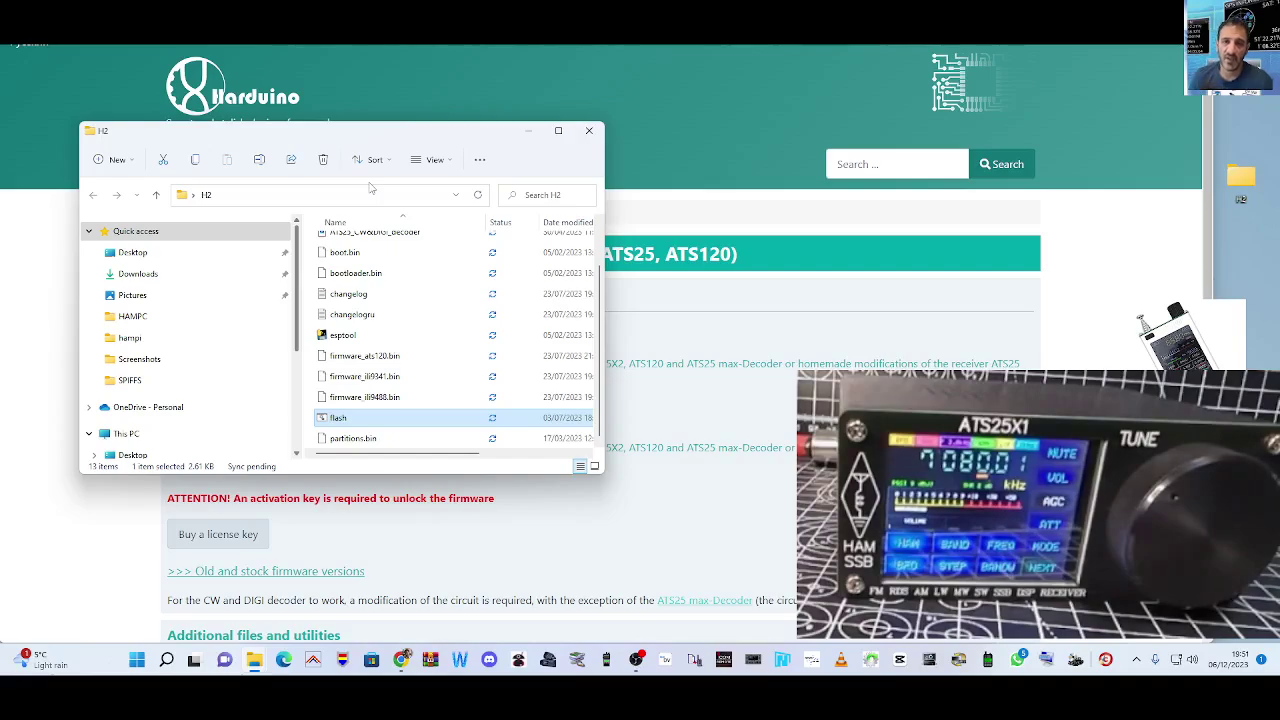
left_click(591, 131)
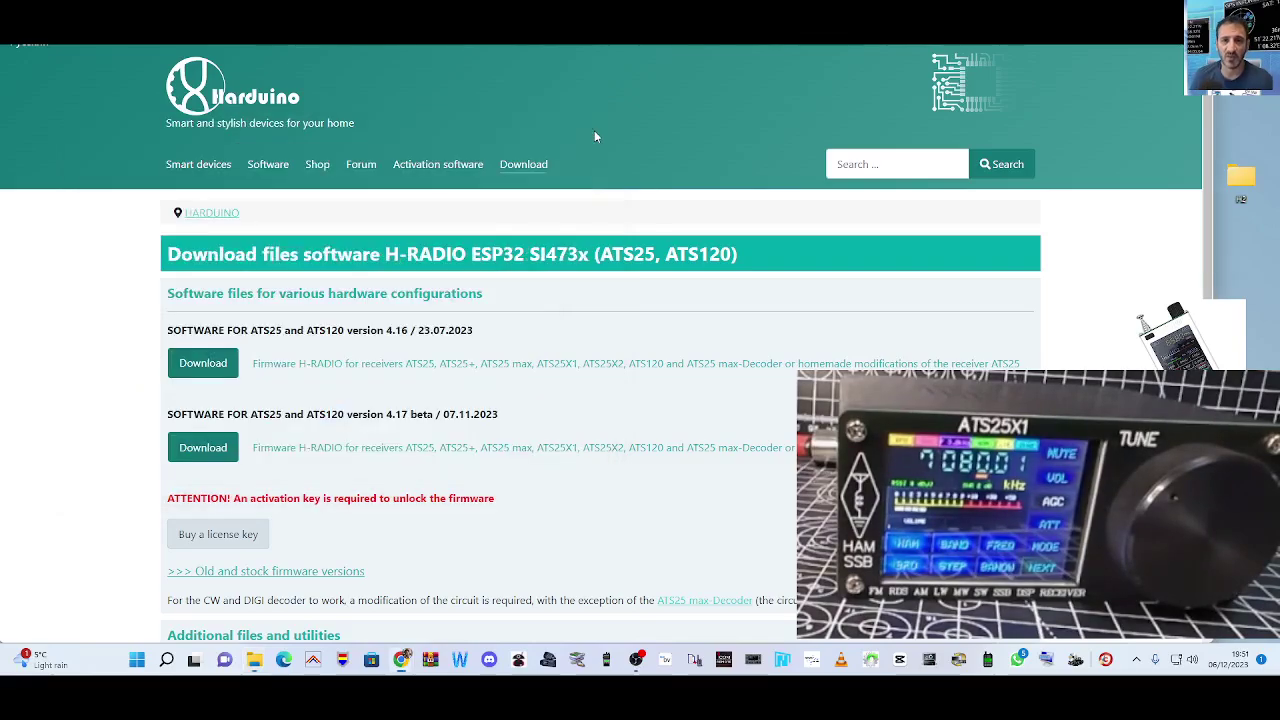
Reopen the H2 desktop folder and launch the A-Explorer program from its A-Explorer subfolder.
double_click(1246, 179)
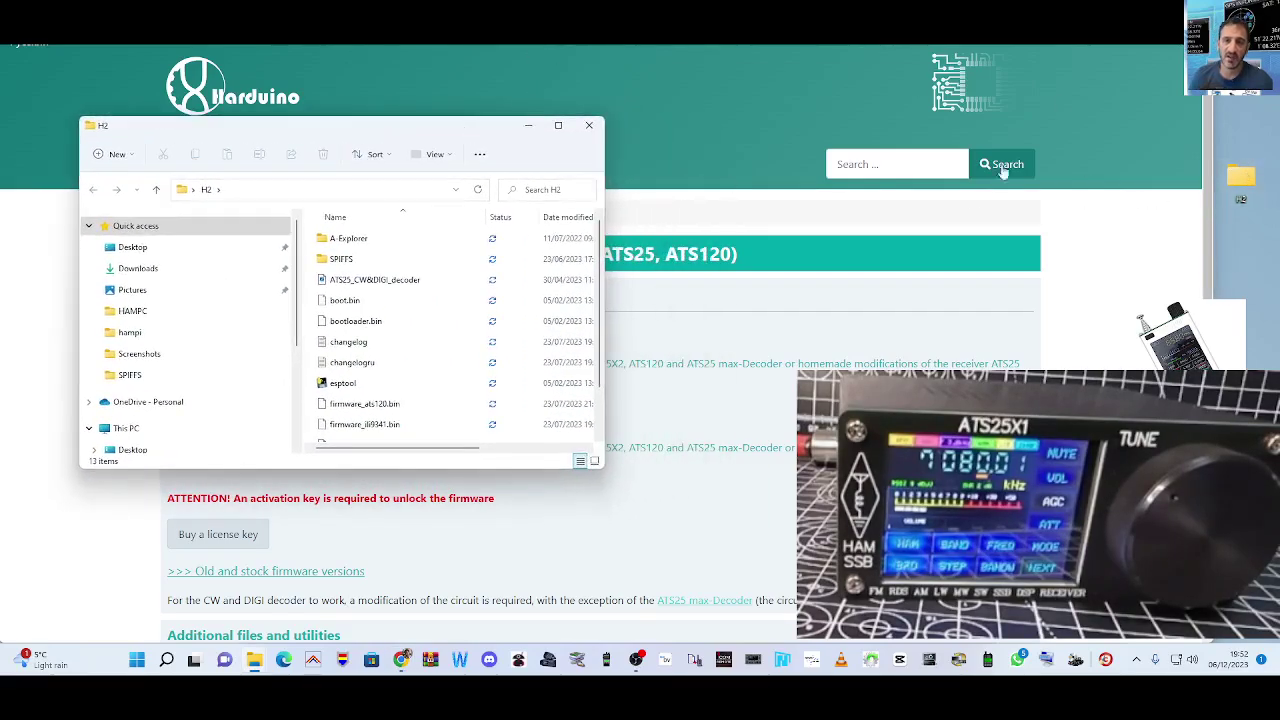
scroll(422, 335, "down", 2)
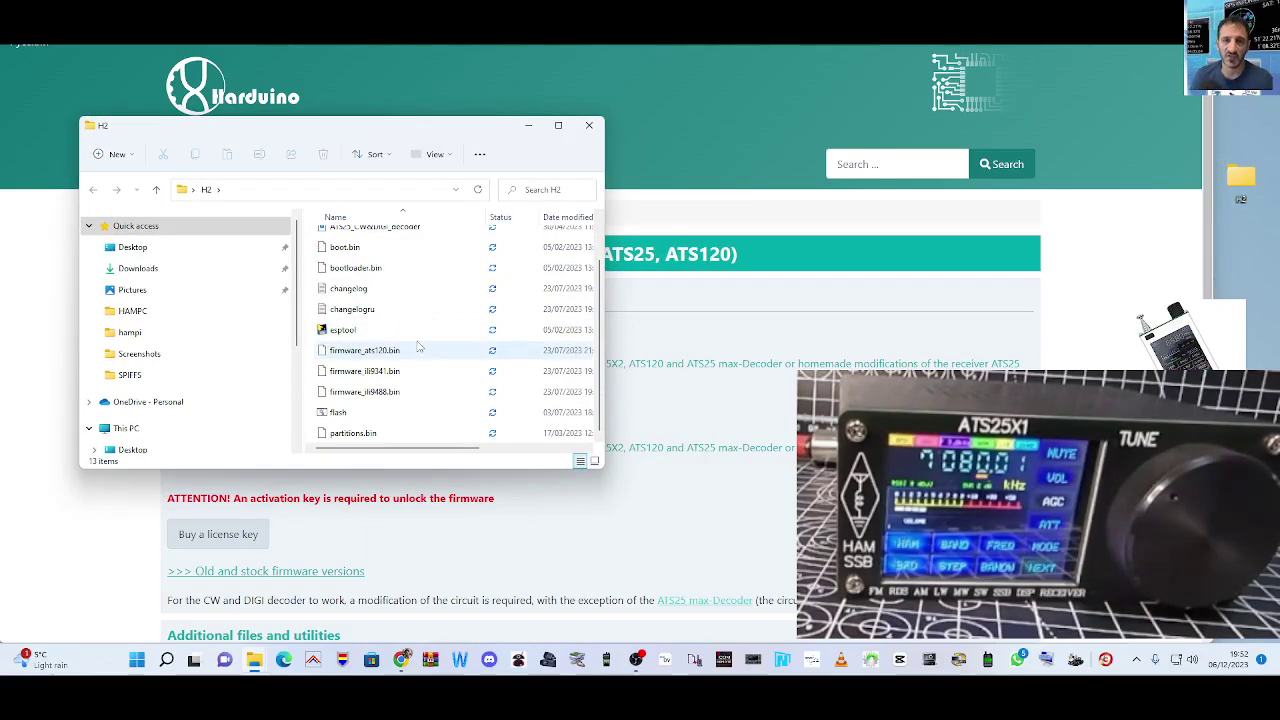
scroll(422, 350, "up", 3)
left_click(344, 237)
double_click(344, 237)
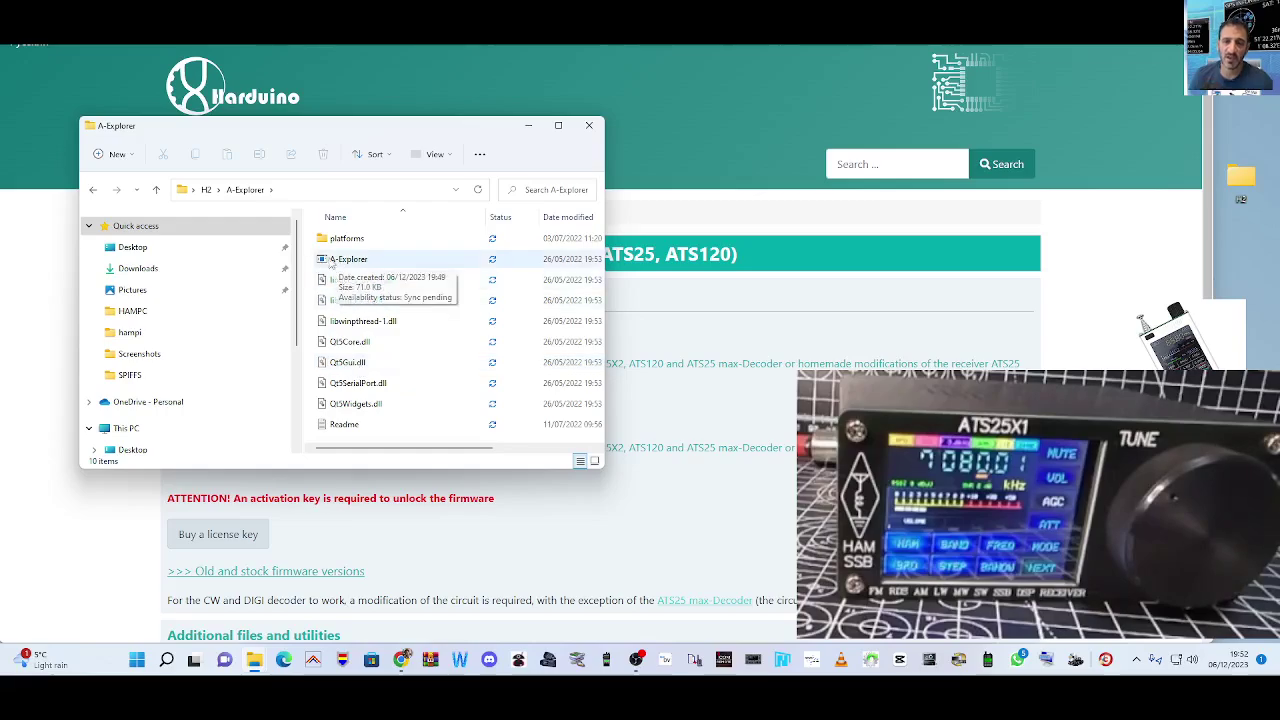
left_click(347, 262)
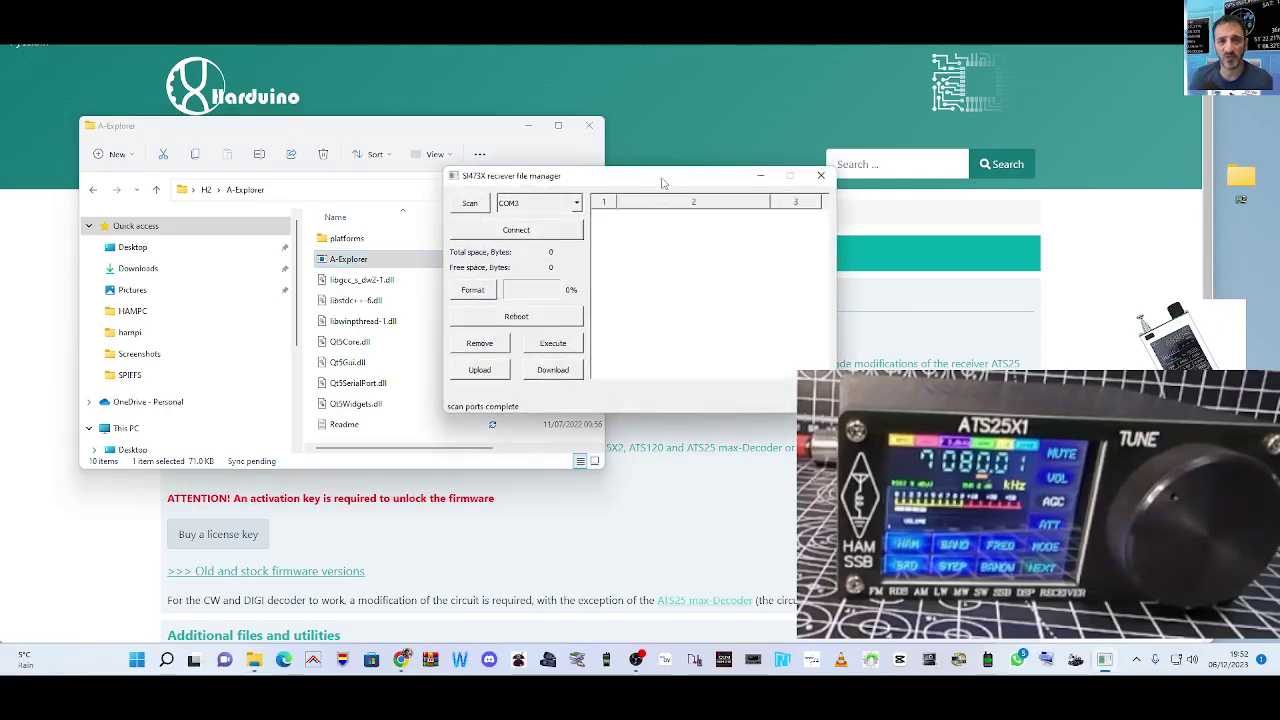
Connect the receiver file manager to the radio on COM9.
left_click_drag(663, 183, 603, 184)
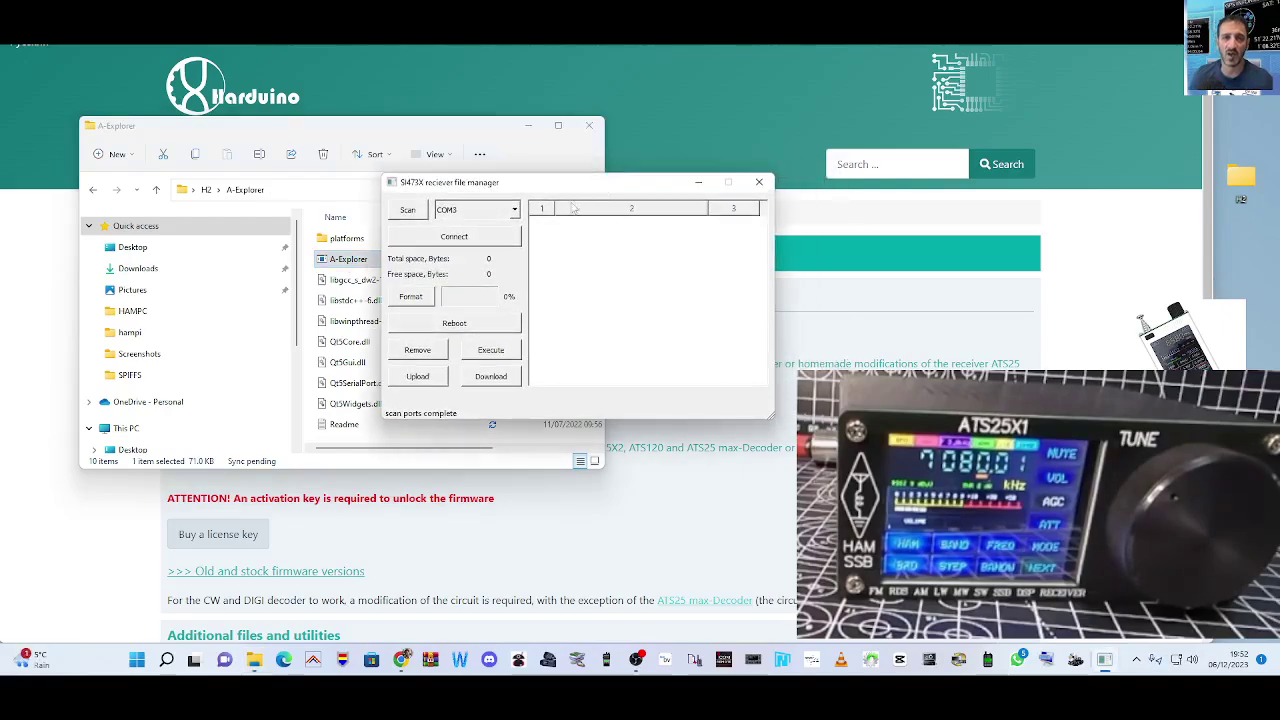
left_click(515, 210)
left_click(505, 240)
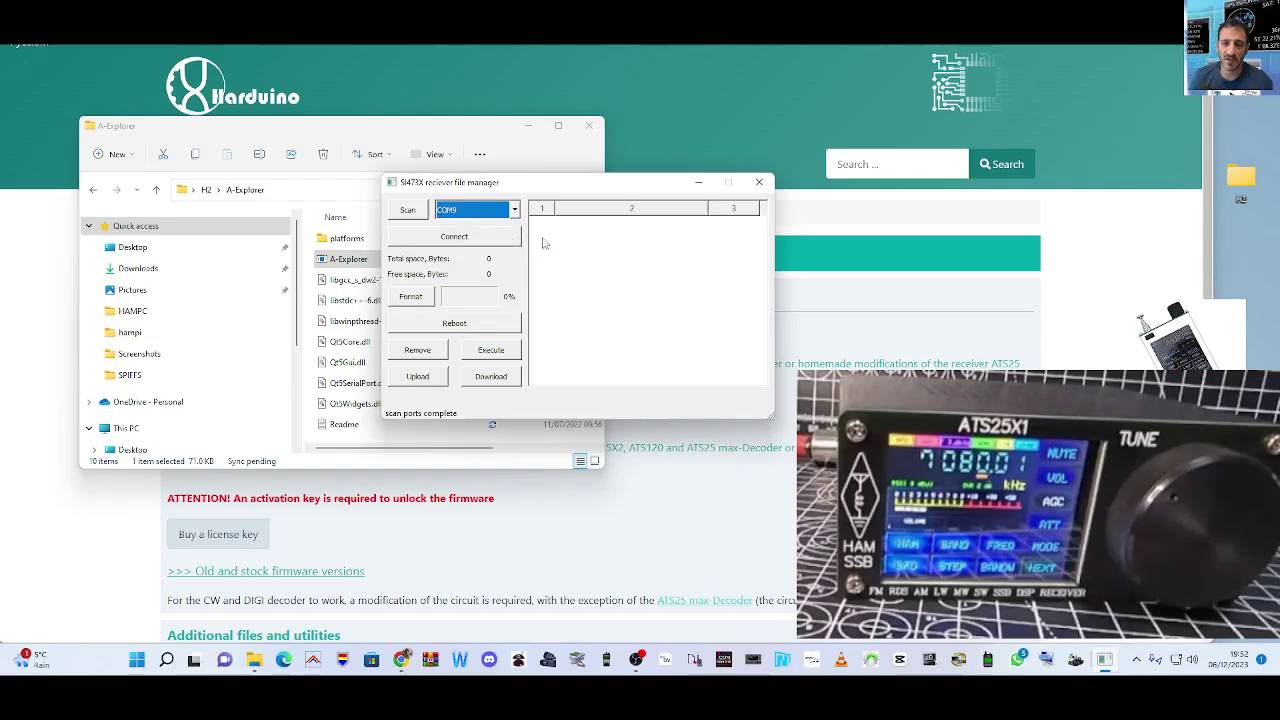
left_click(455, 237)
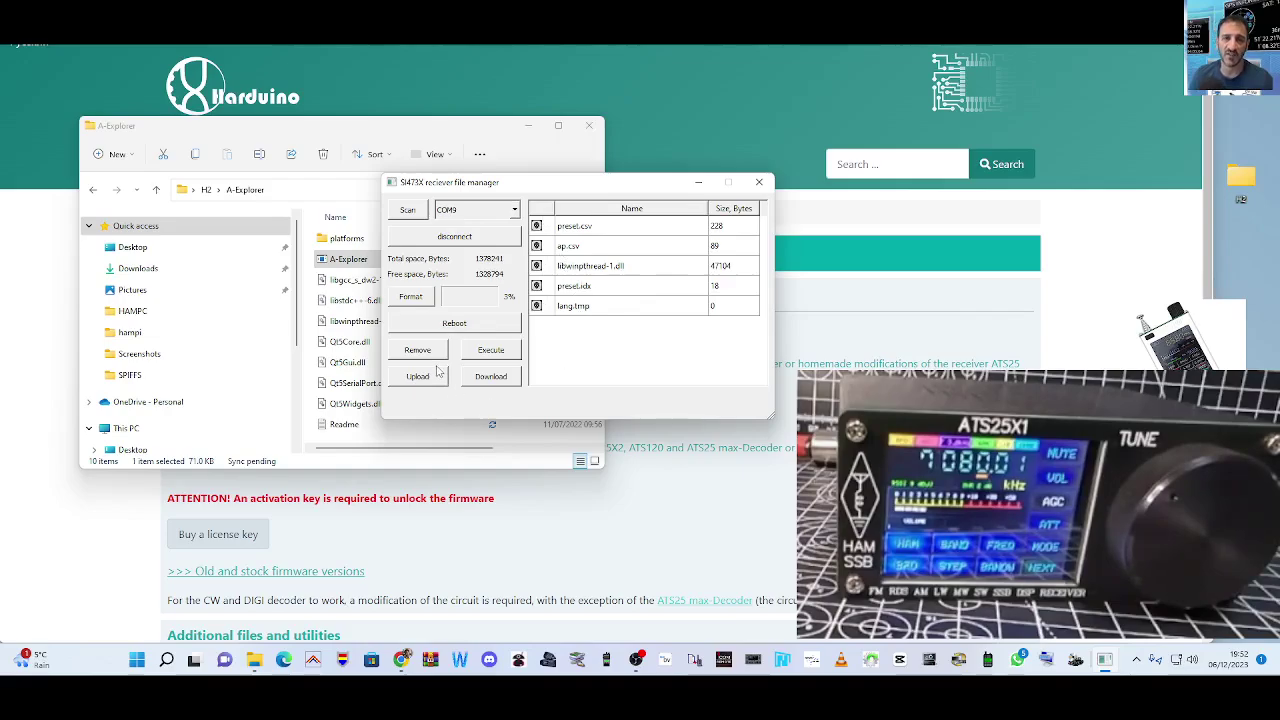
Review the files stored on the receiver, and close the file manager and the A-Explorer folder.
left_click_drag(546, 187, 493, 172)
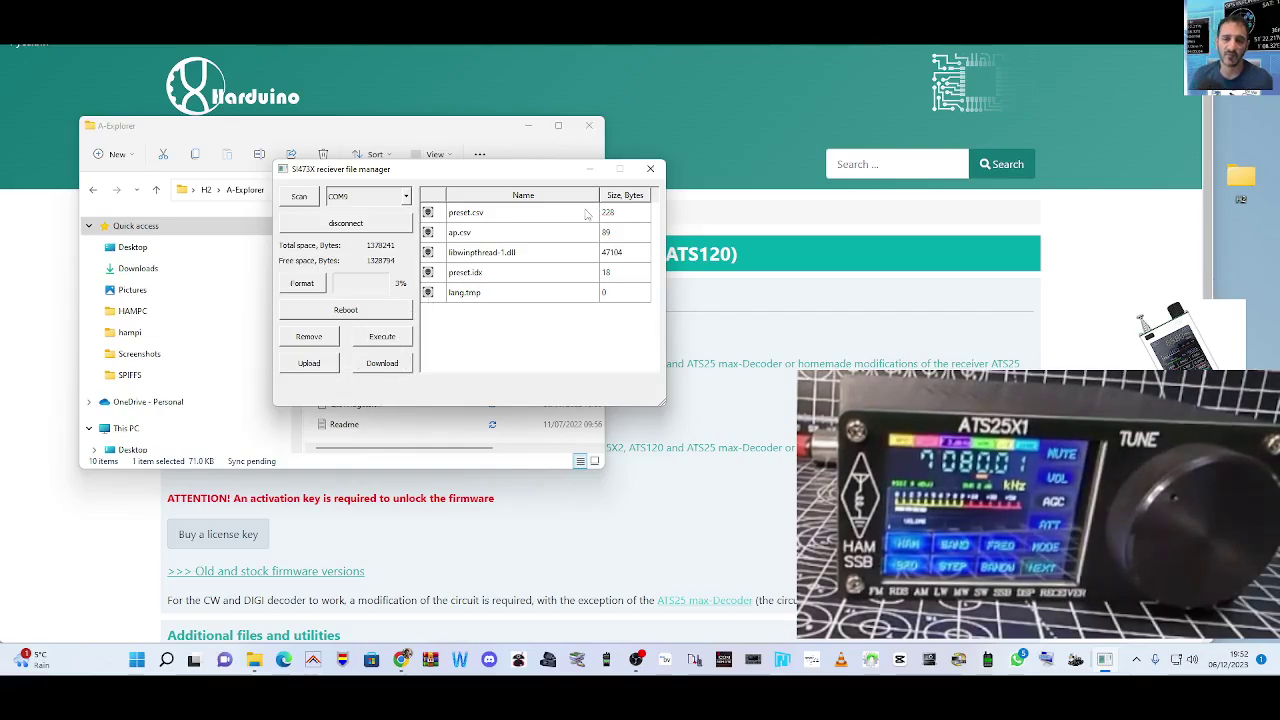
left_click_drag(538, 177, 482, 173)
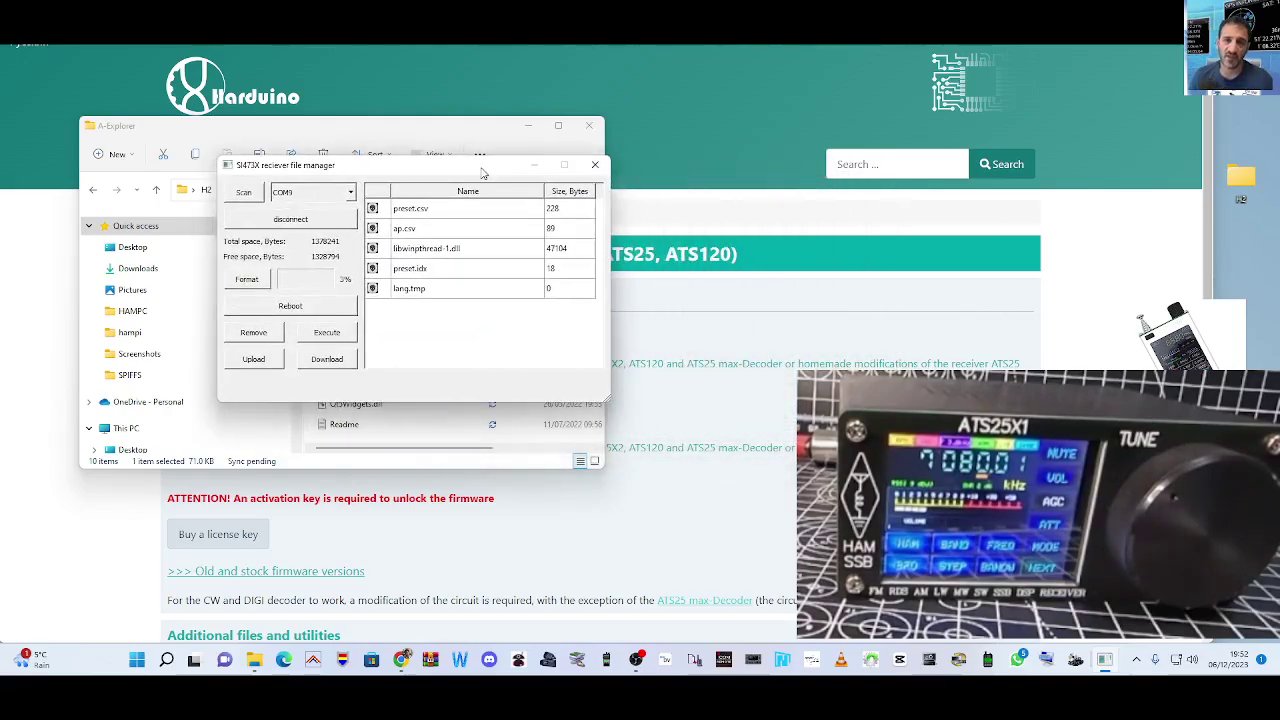
scroll(675, 124, "down", 5)
scroll(675, 124, "up", 5)
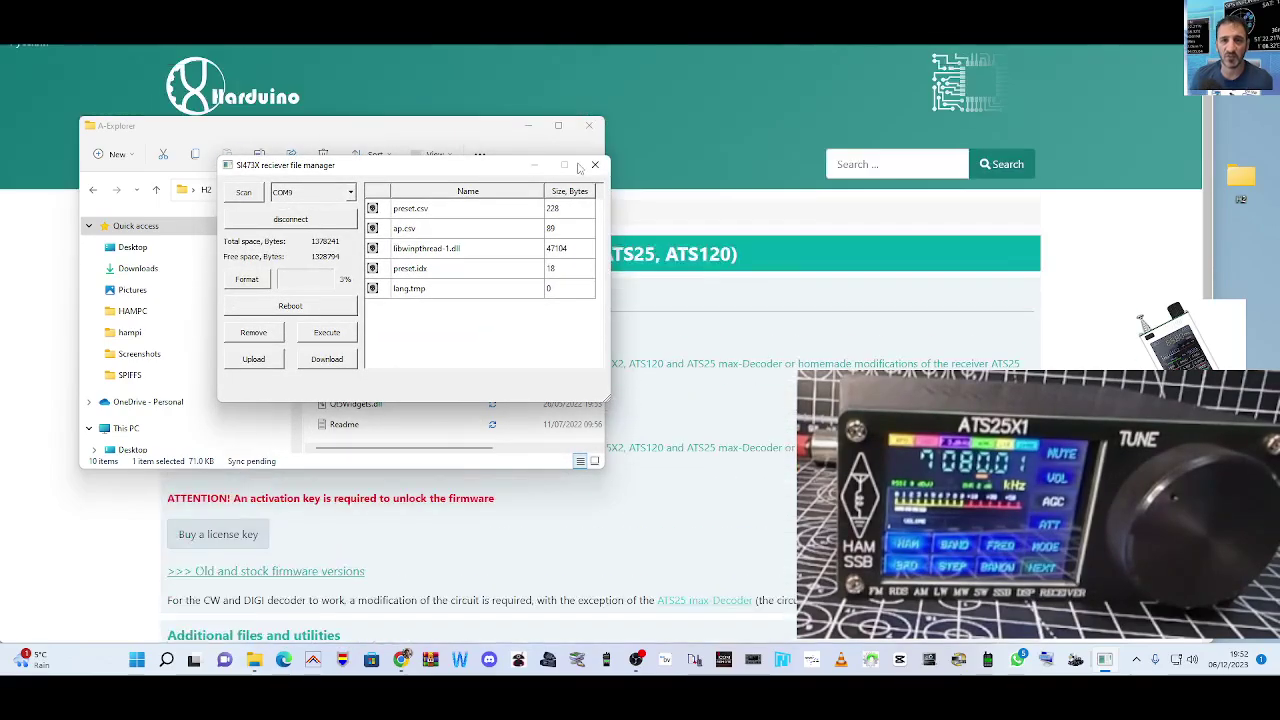
left_click(594, 166)
left_click(589, 125)
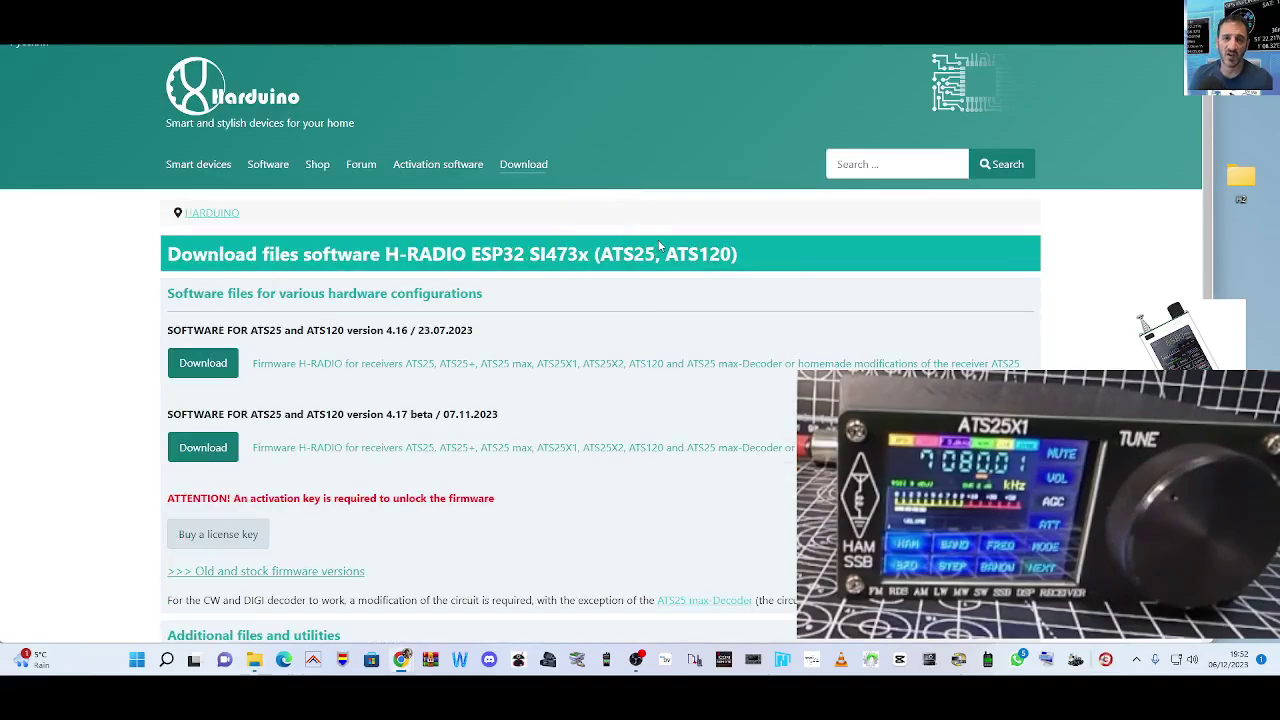
Review the H-RADIO download page and open the Harduino software activation page with the key activator form.
scroll(659, 260, "down", 1)
scroll(659, 260, "up", 1)
scroll(659, 260, "down", 1)
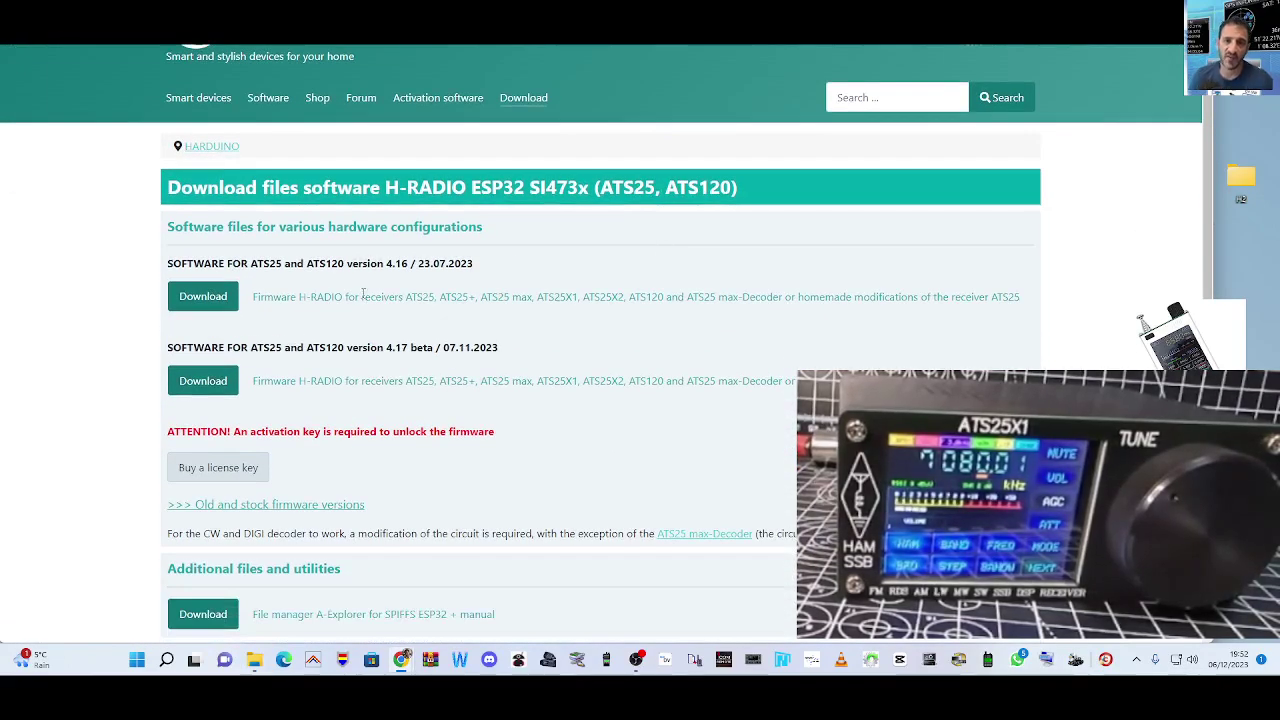
scroll(544, 257, "up", 1)
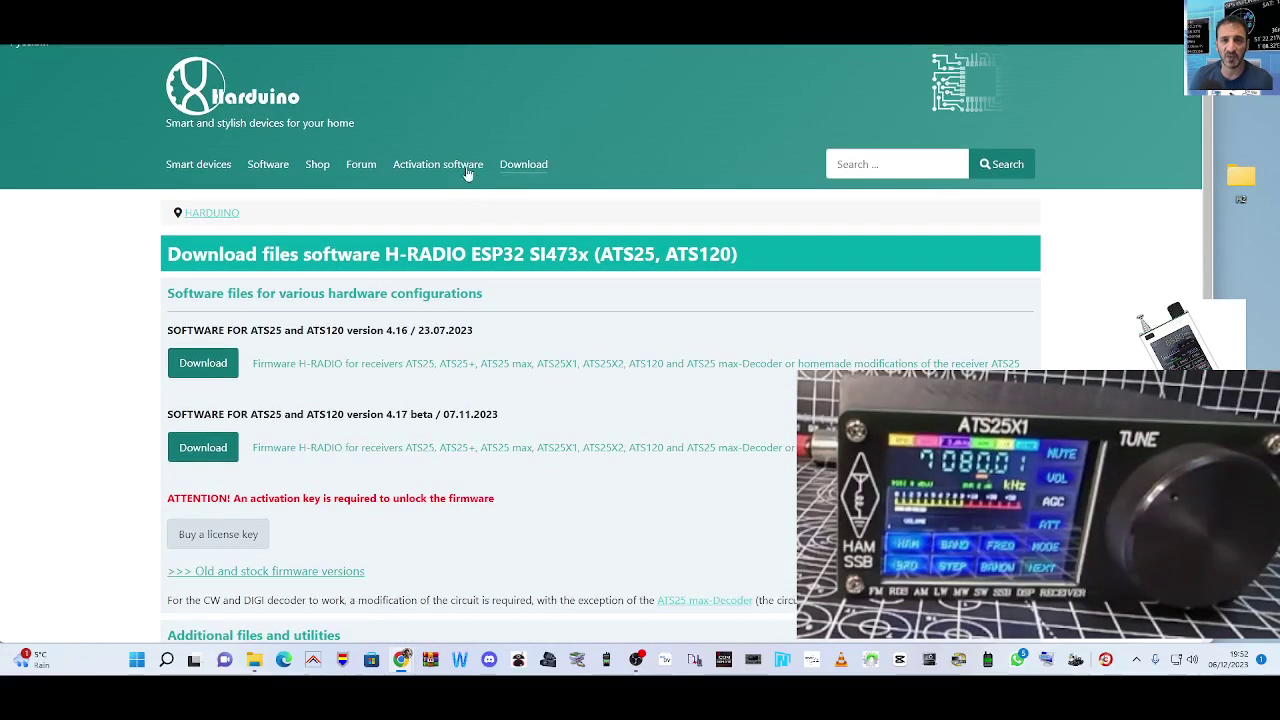
left_click(440, 168)
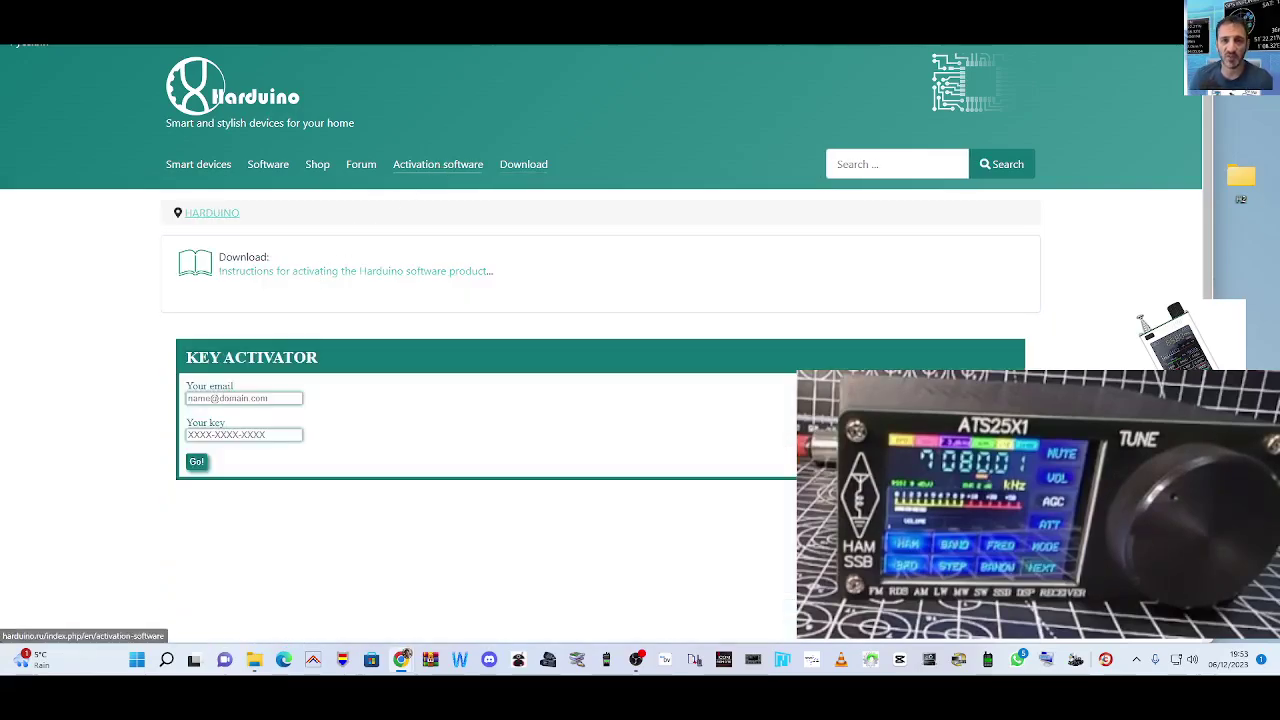
Open the Harduino software page and look over the H-RADIO overview for the ATS25 / ATS120 receiver.
left_click(215, 173)
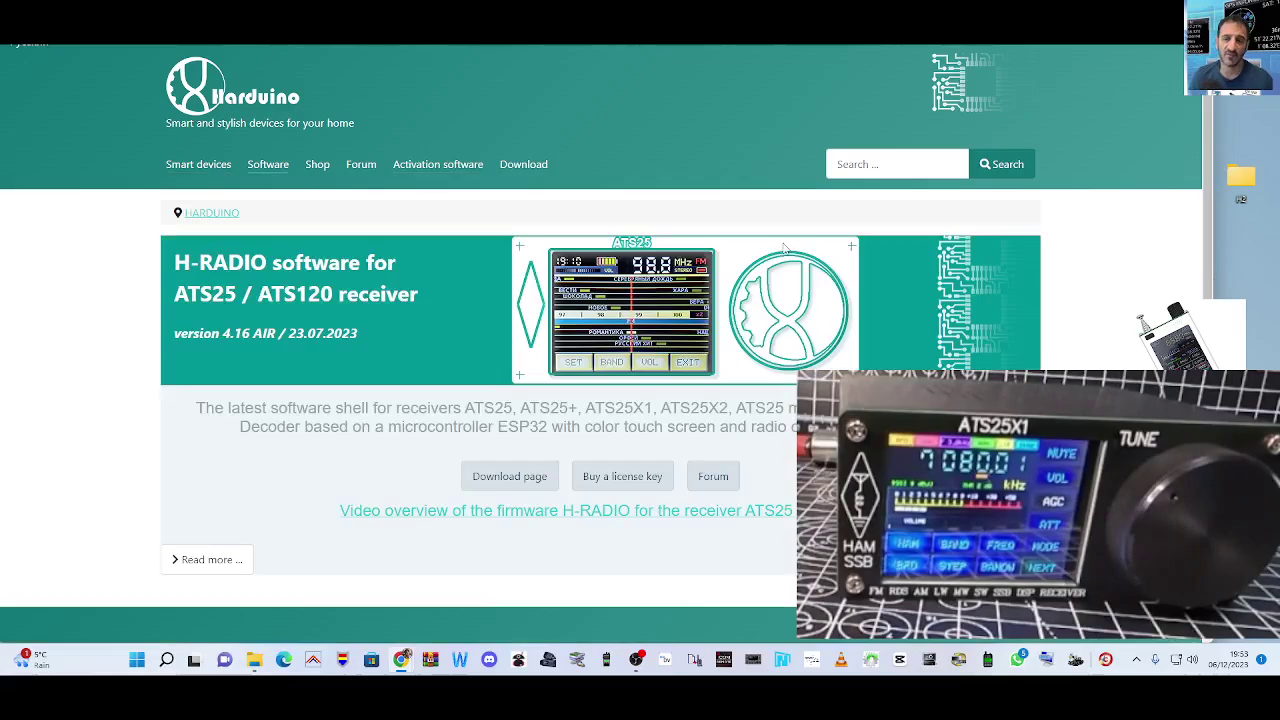
scroll(906, 257, "down", 2)
scroll(890, 270, "up", 2)
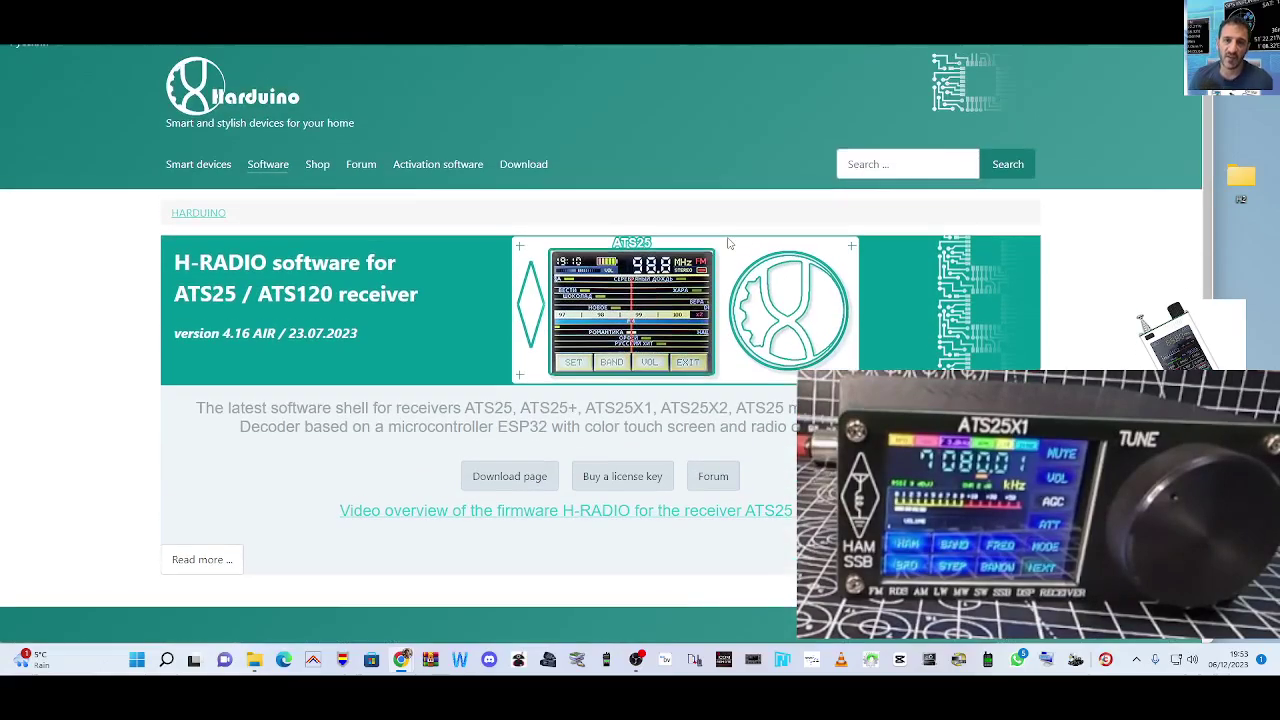
scroll(867, 238, "down", 2)
scroll(790, 265, "up", 2)
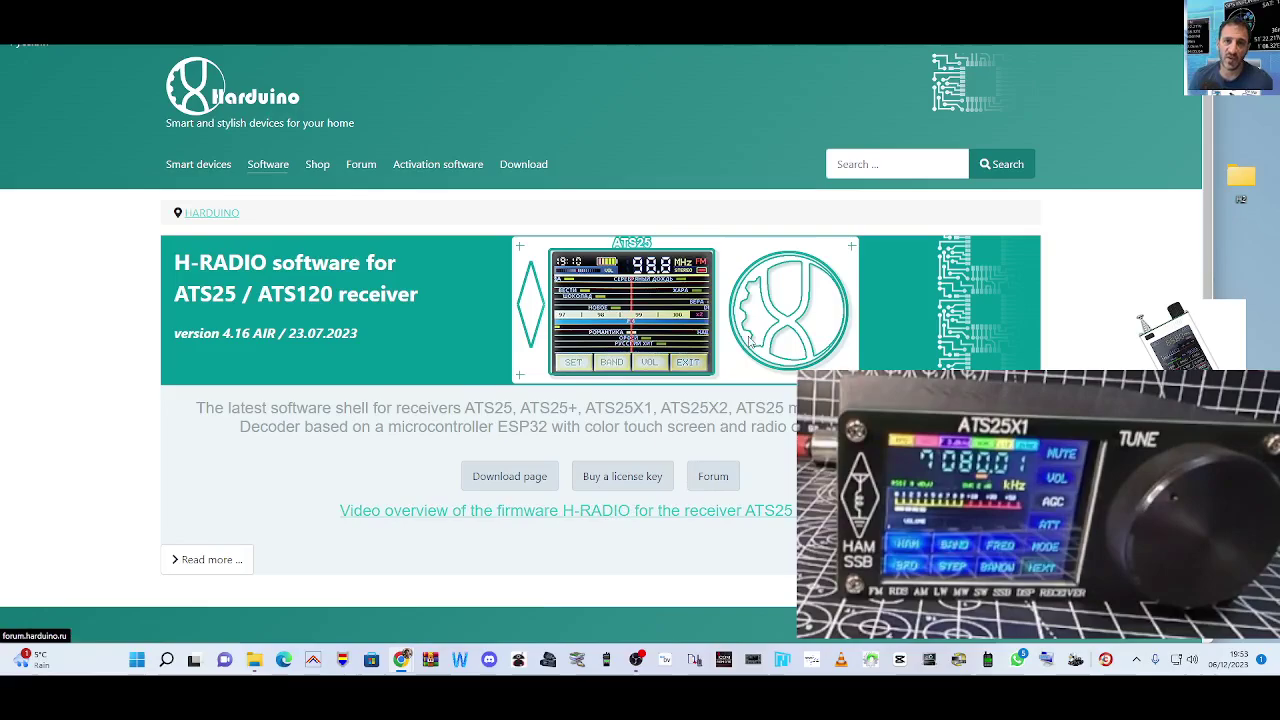
scroll(750, 340, "down", 1)
scroll(745, 343, "up", 1)
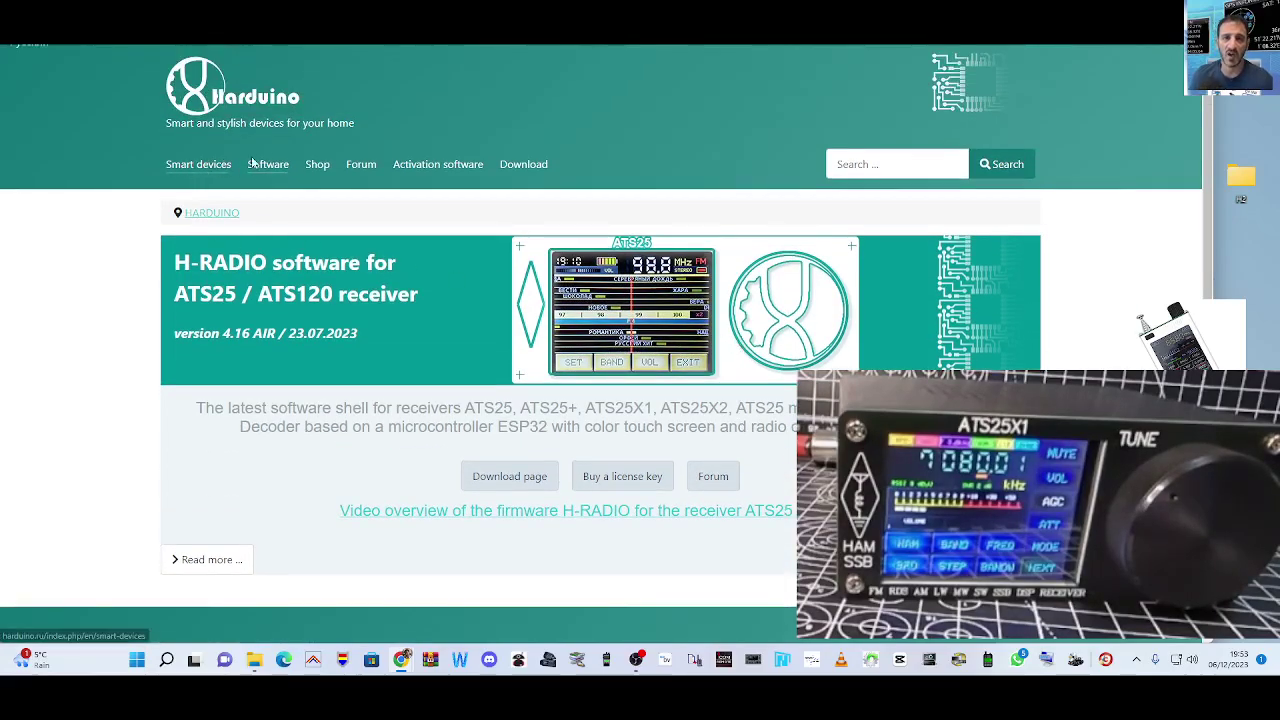
scroll(803, 323, "down", 1)
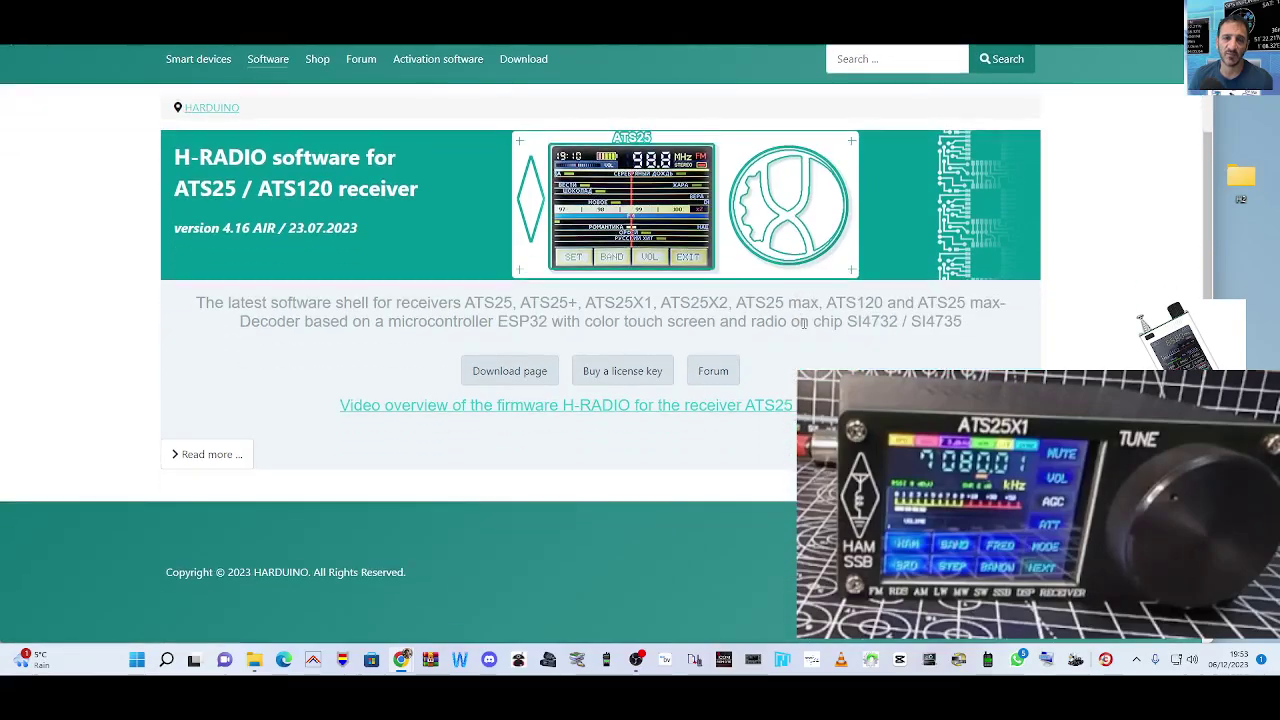
Open the licence key shop page and find the forum topic on purchasing the H-RADIO firmware activation key.
left_click(621, 374)
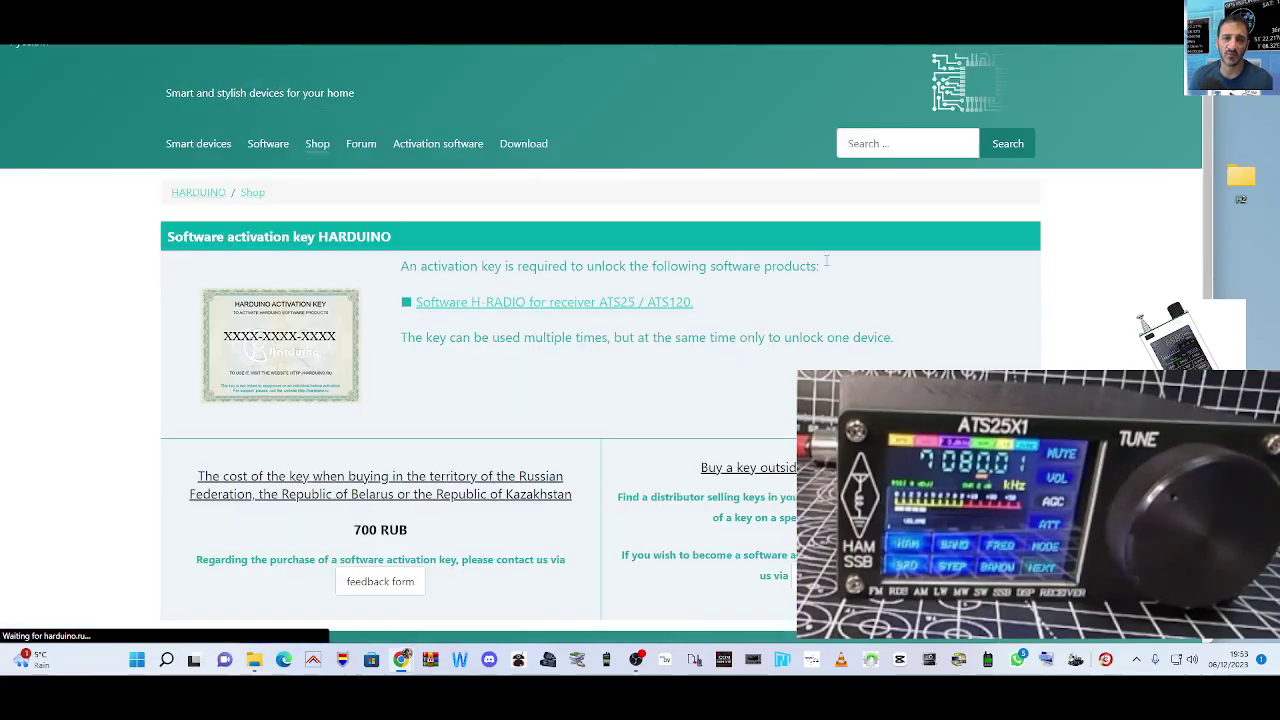
scroll(936, 248, "down", 2)
left_click(380, 451)
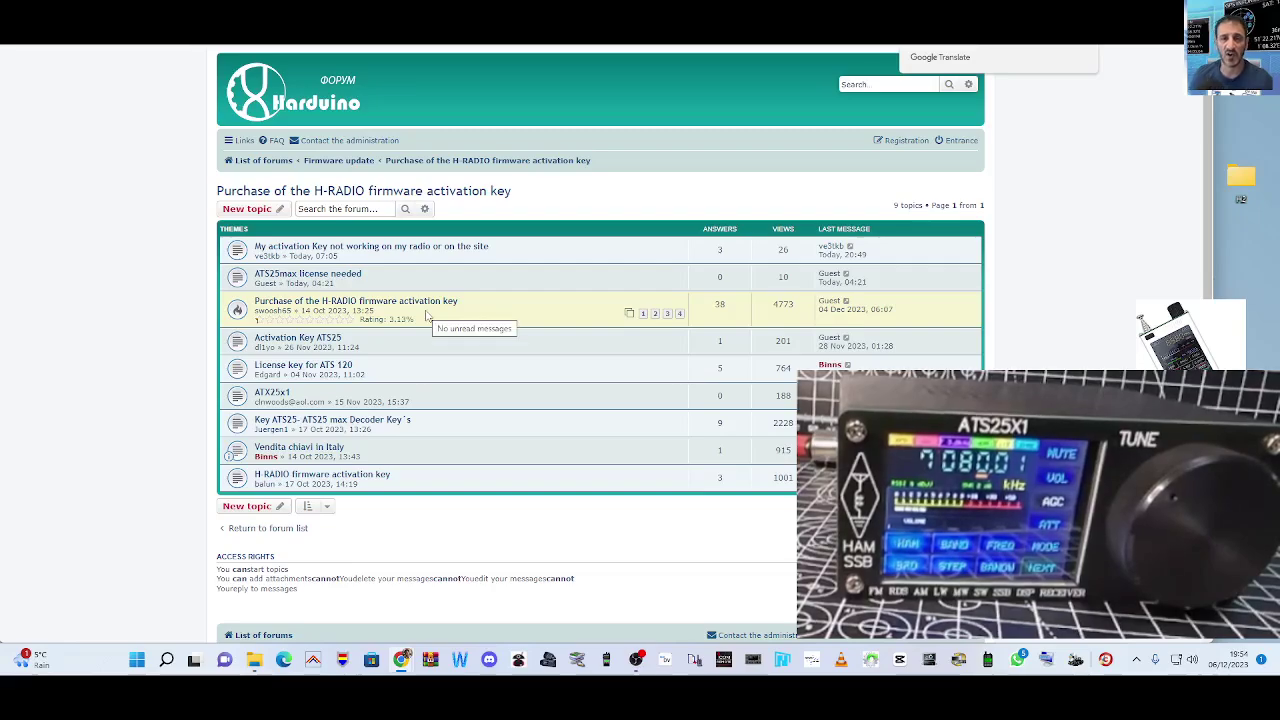
scroll(298, 327, "down", 1)
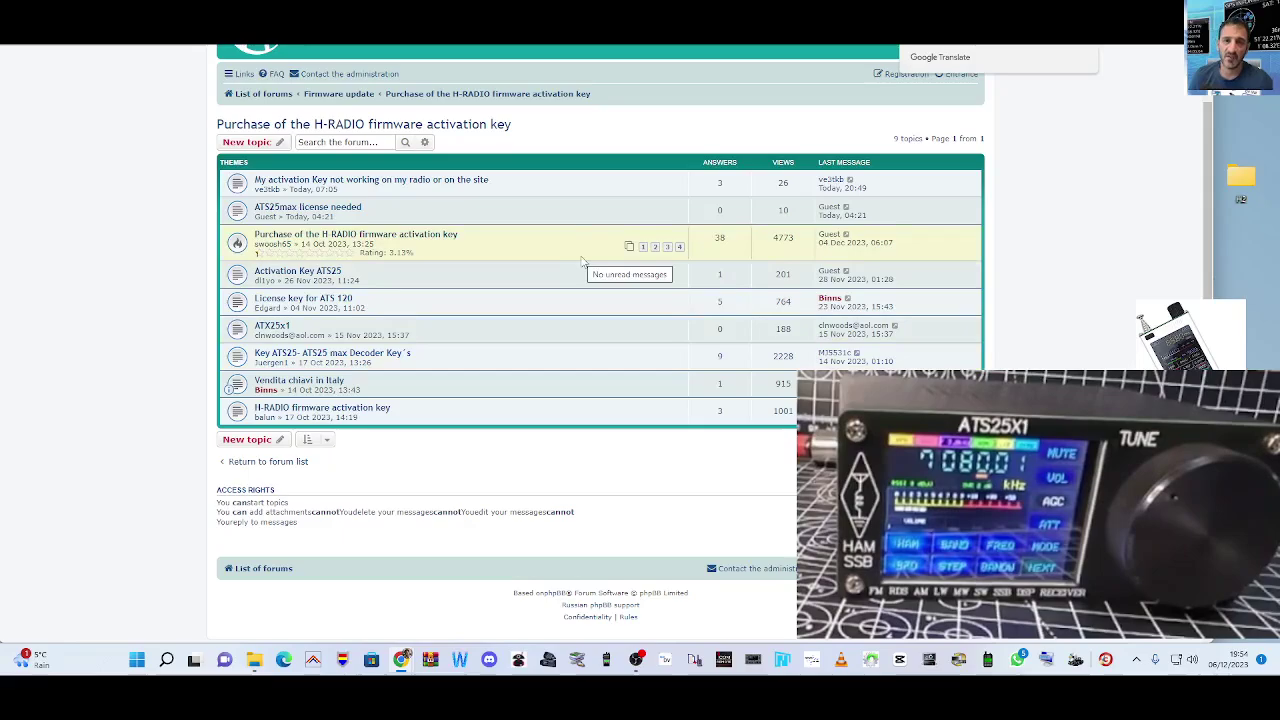
scroll(580, 263, "up", 1)
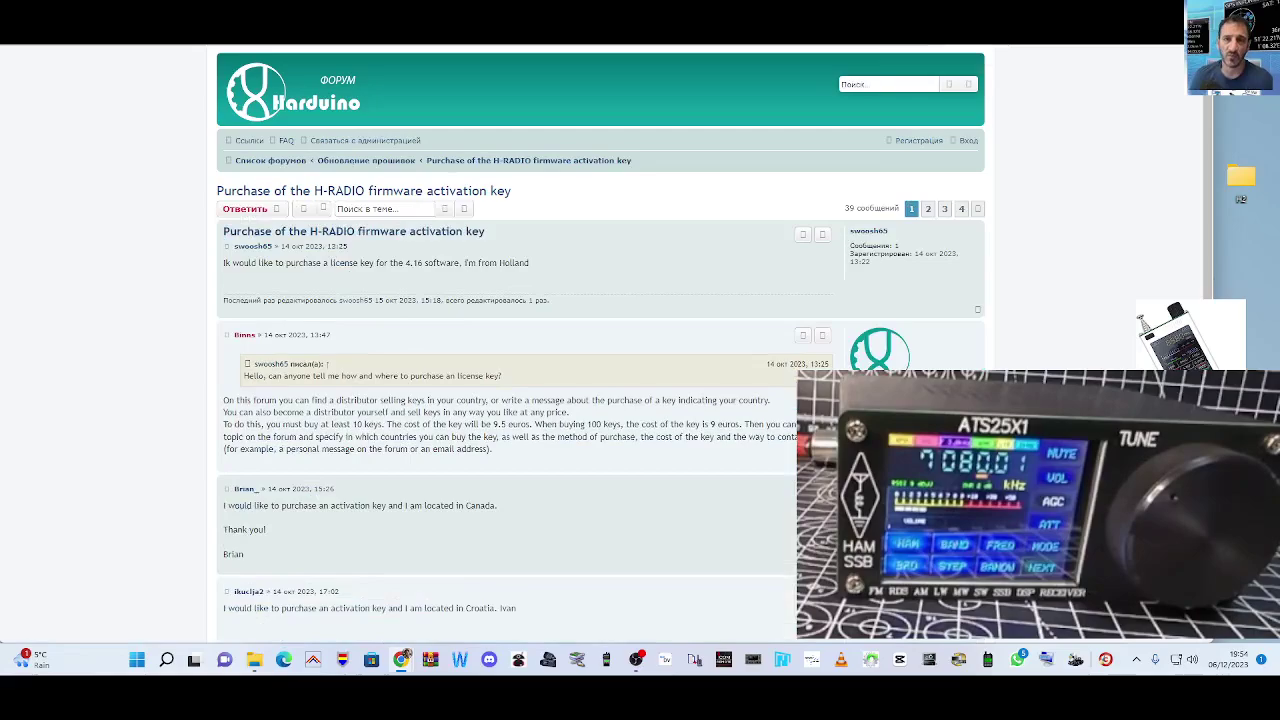
Search Google in a new tab for "hradio harduino" and look through the results for a key seller.
key("ctrl+t")
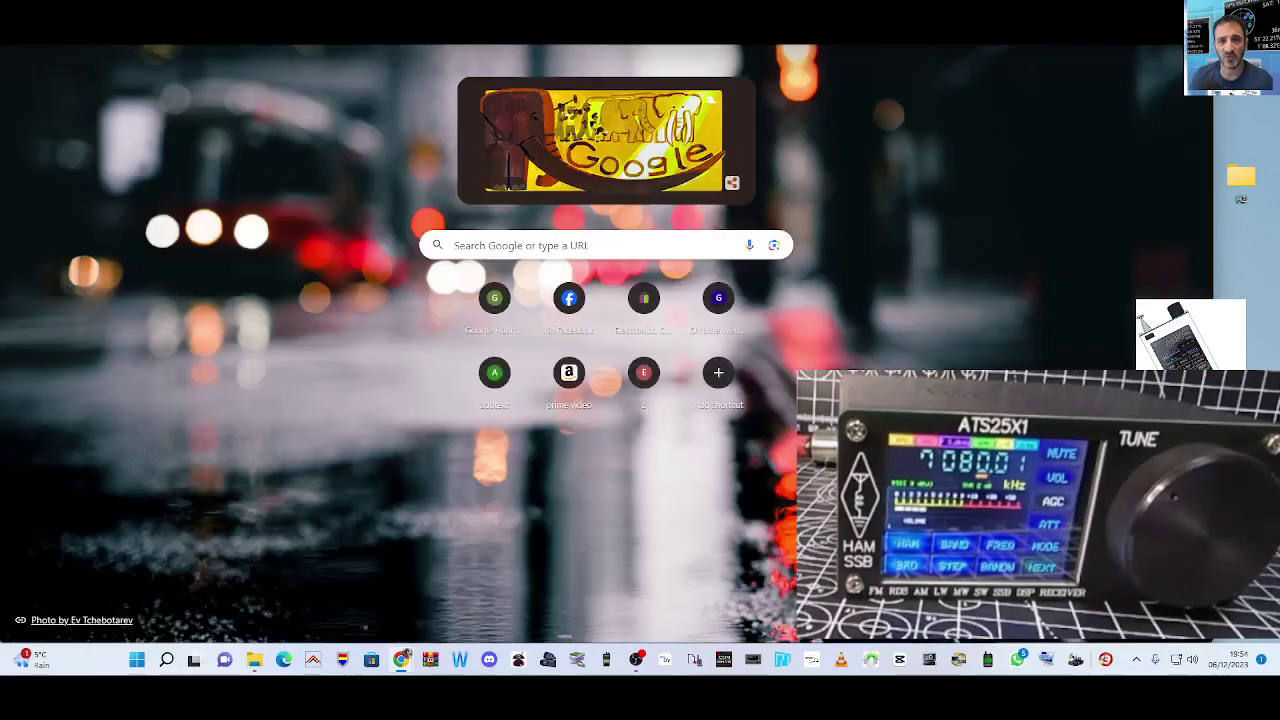
type("hra")
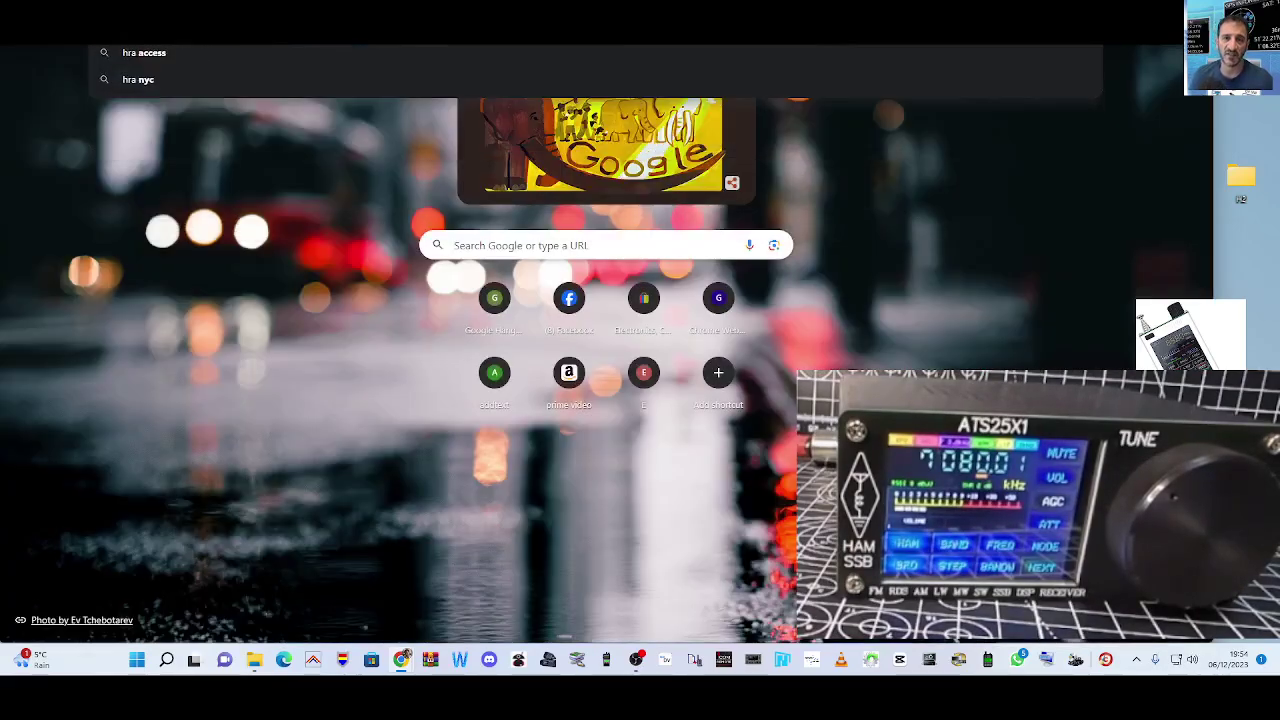
key("Escape")
type("radio h")
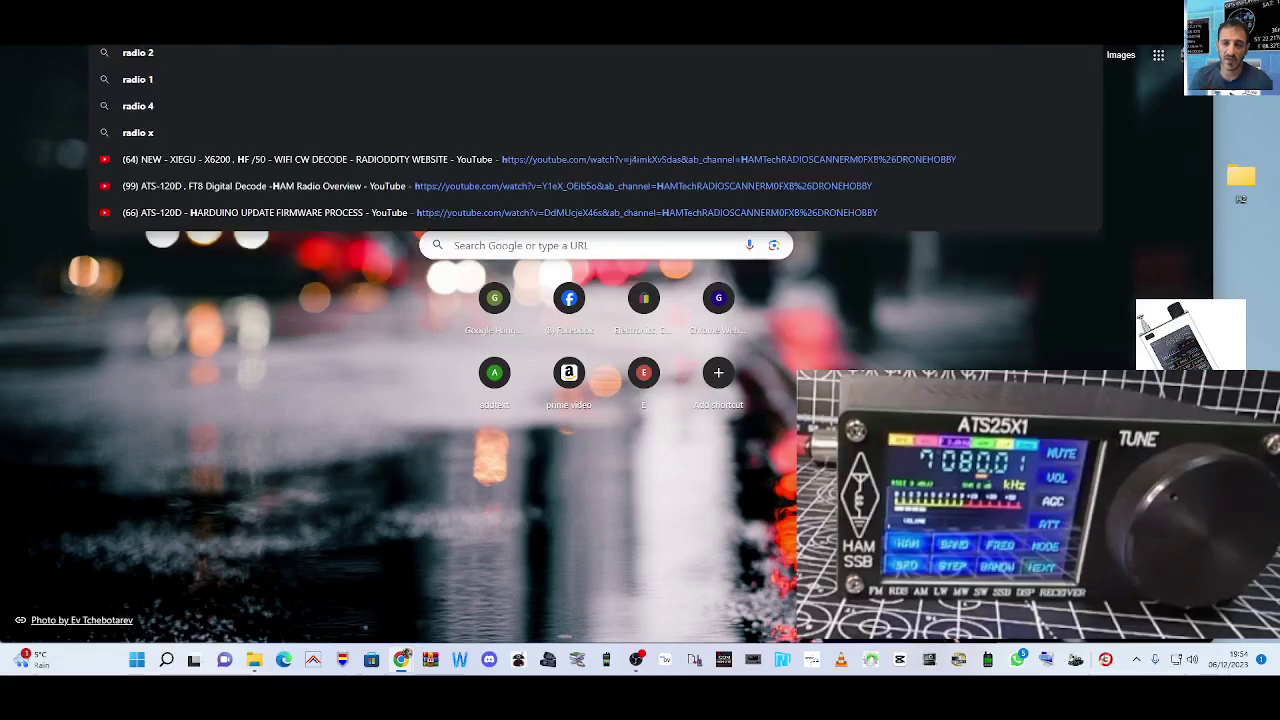
type("arduin")
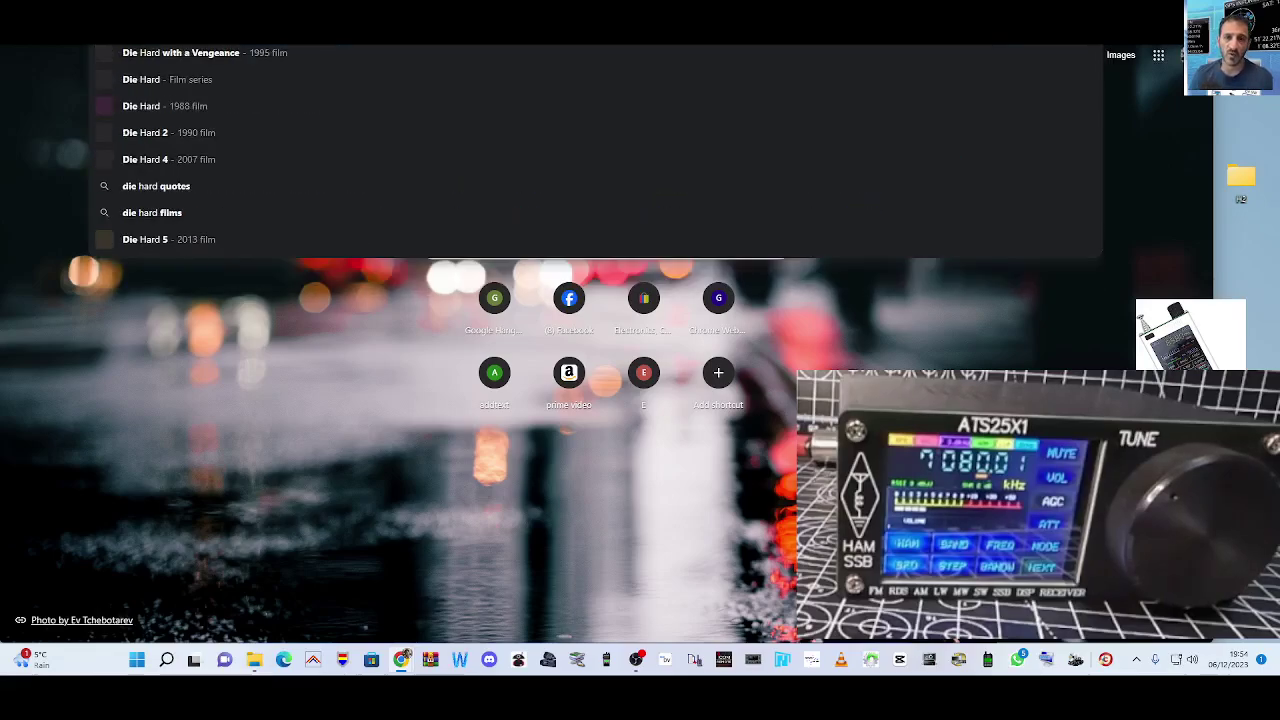
type("o")
key("Return")
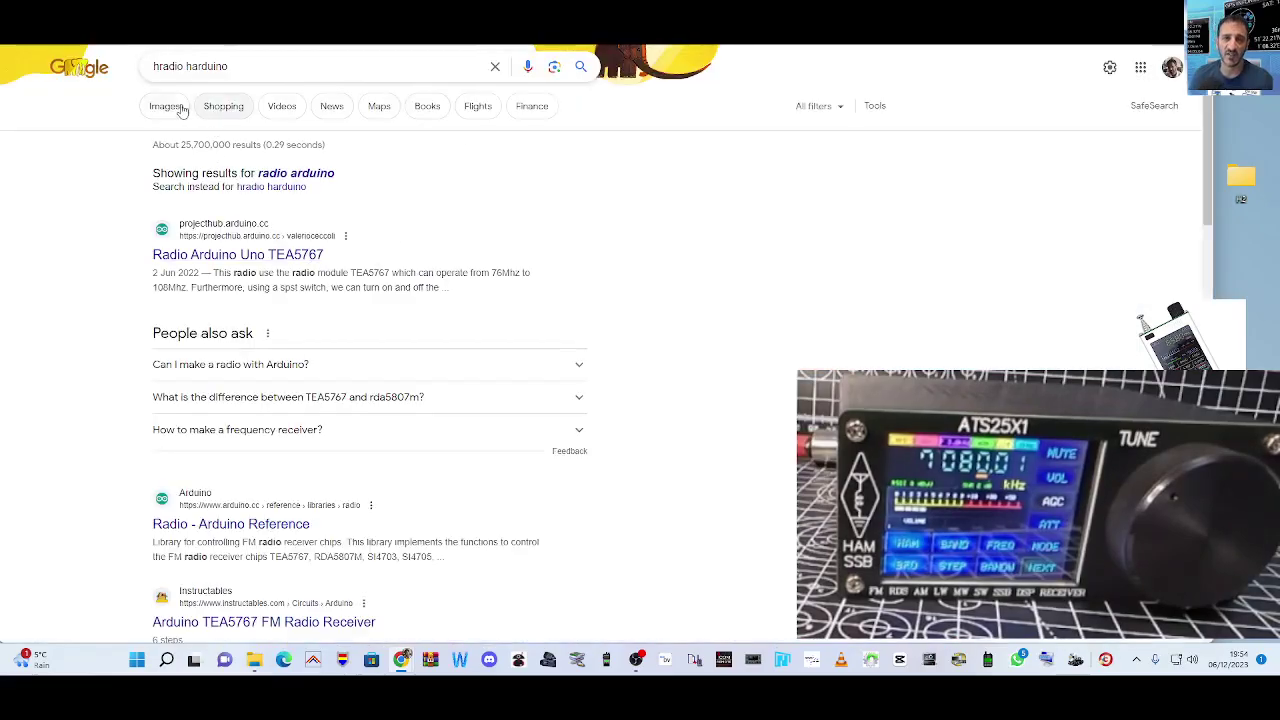
scroll(375, 357, "down", 1)
scroll(375, 357, "down", 1)
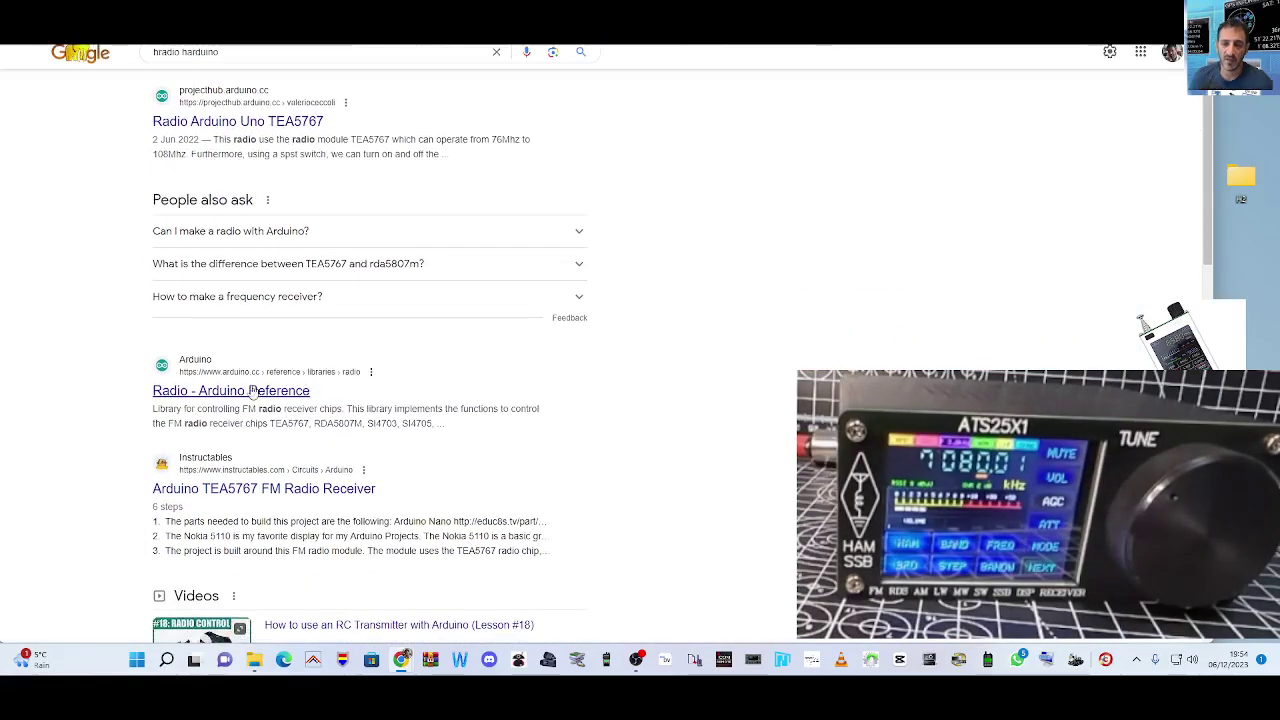
scroll(280, 385, "down", 3)
scroll(272, 382, "up", 5)
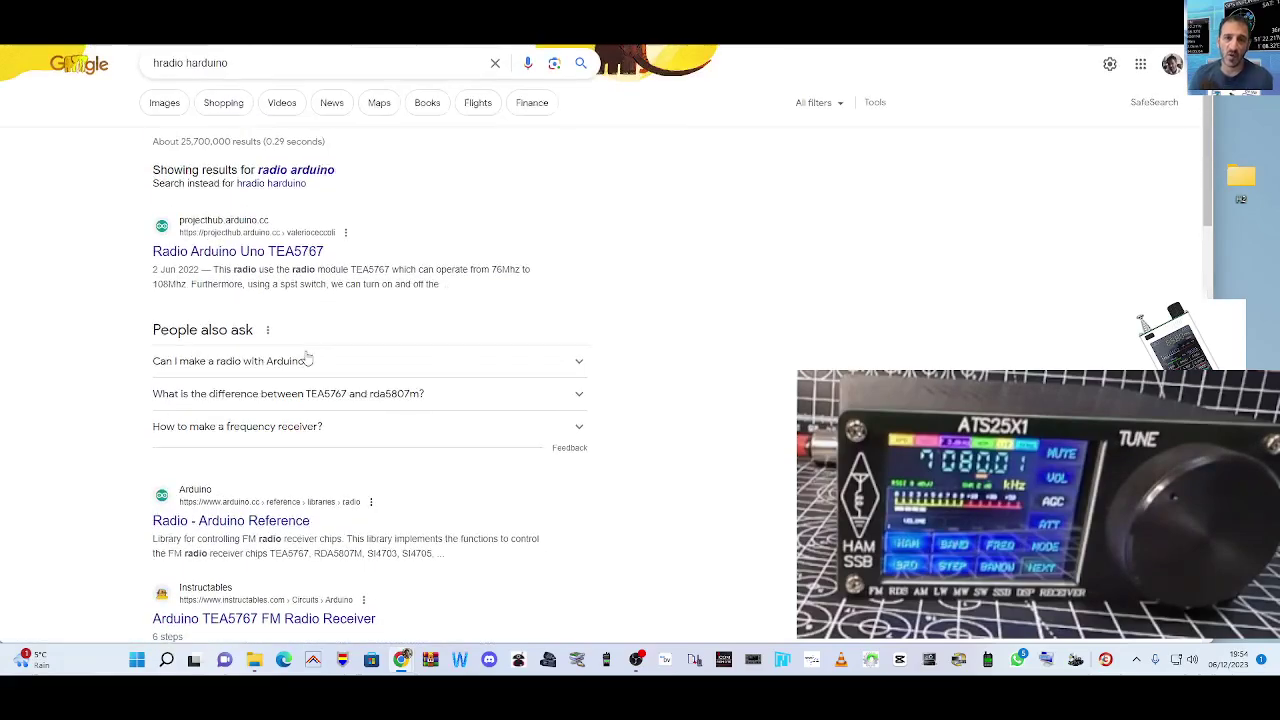